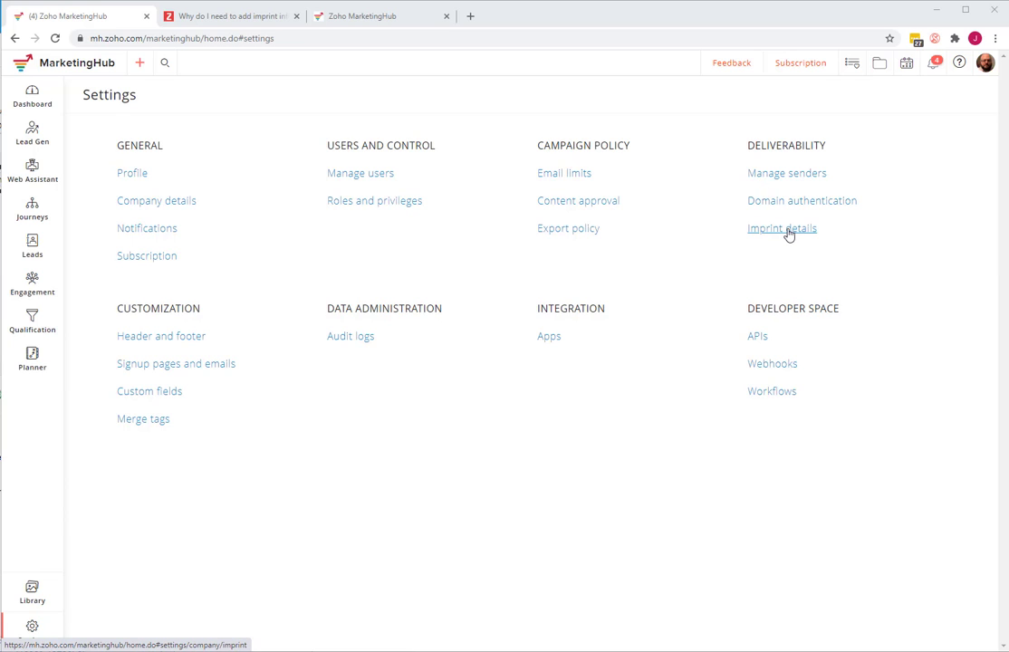
# - Open the imprint details for editing and try enabling the optional VATIN and Company Registration Number fields
pyautogui.click(787, 232)
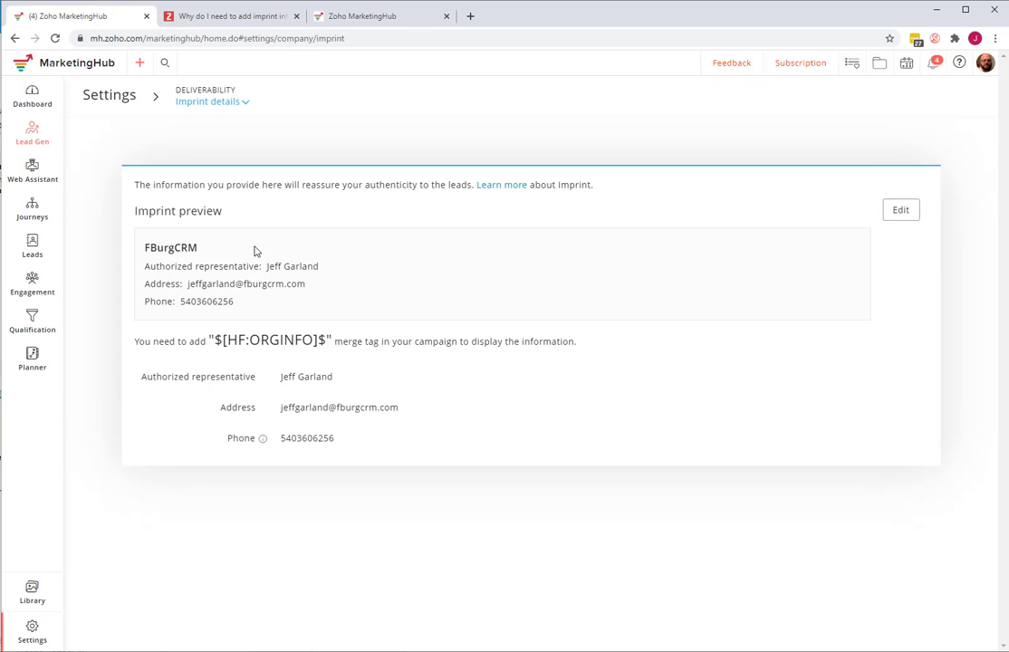
pyautogui.click(909, 220)
pyautogui.scroll(-2, 541, 309)
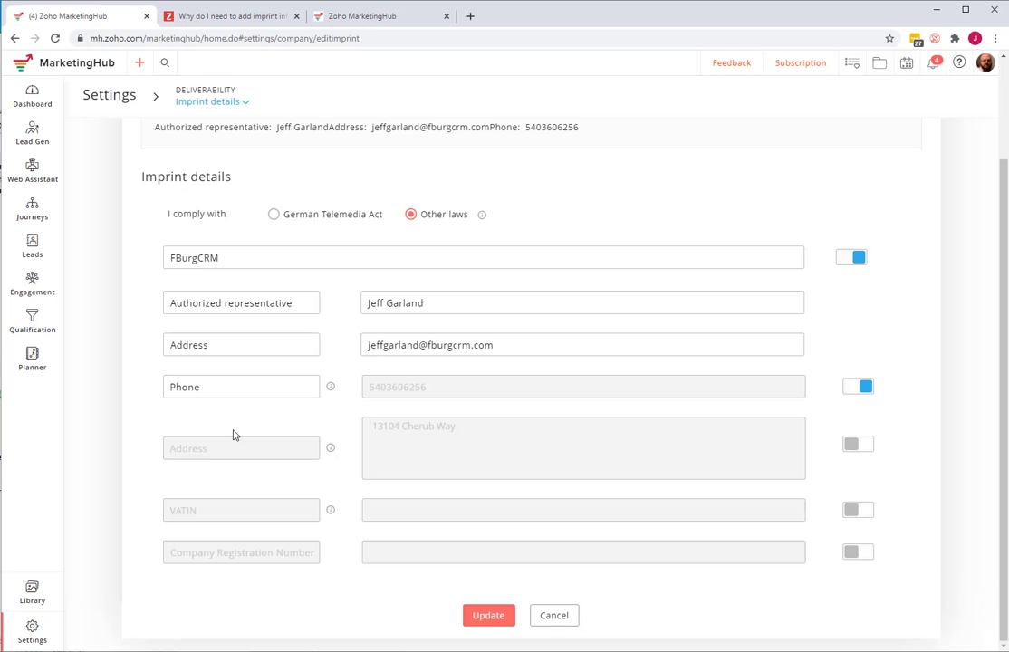
pyautogui.click(857, 511)
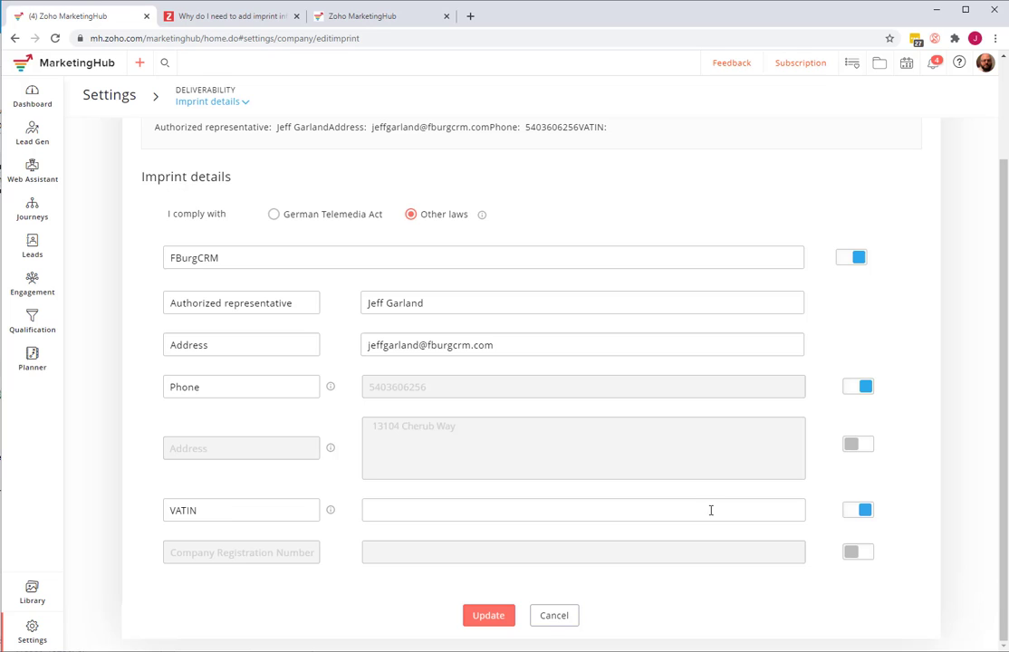
pyautogui.click(861, 514)
pyautogui.click(857, 554)
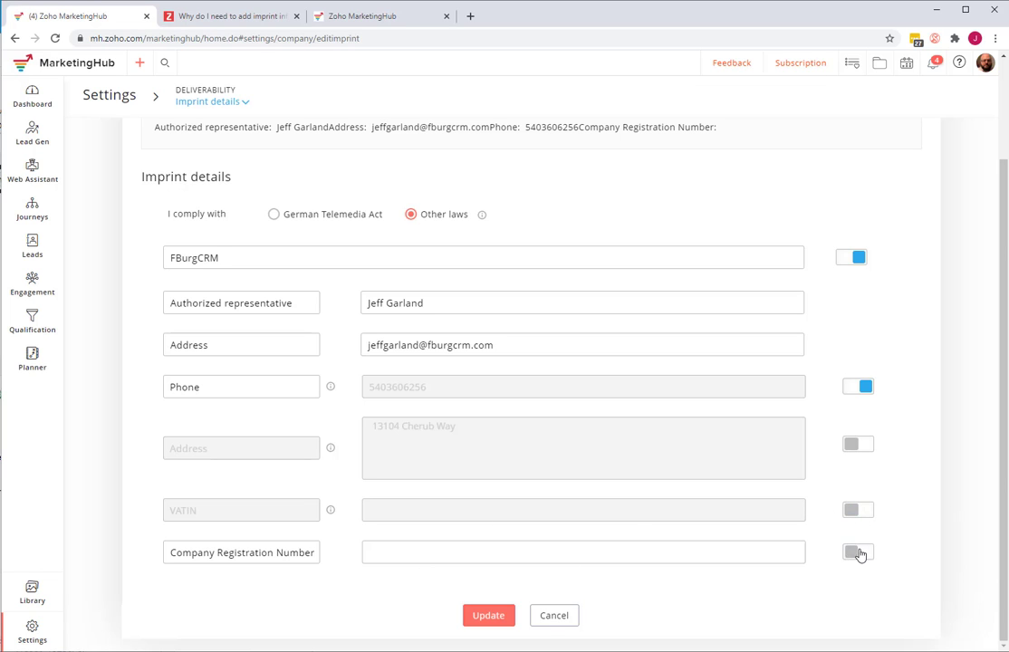
pyautogui.click(857, 554)
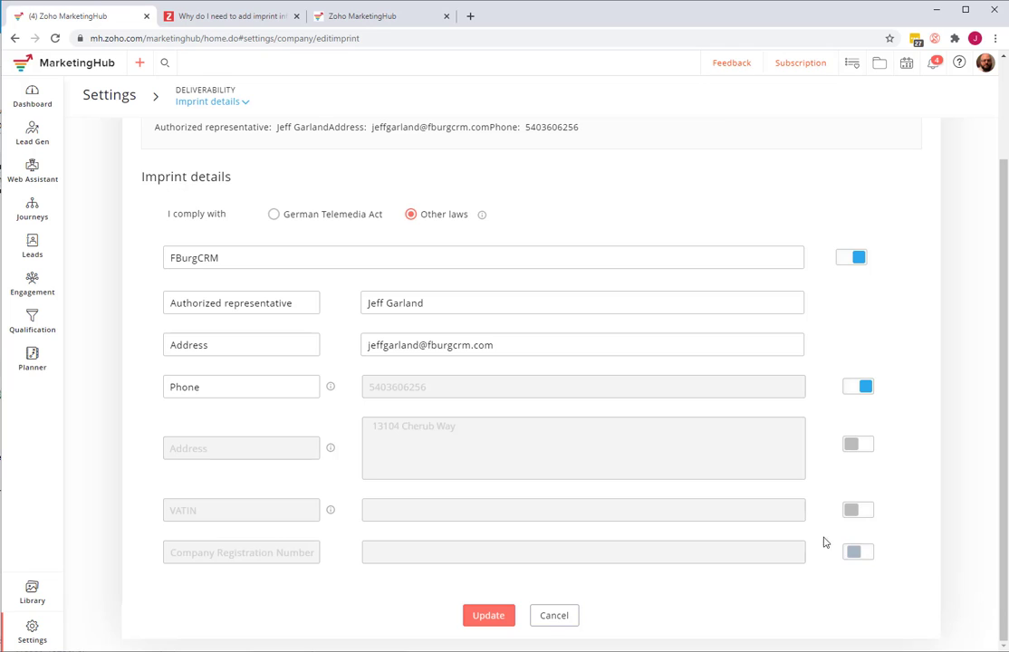
# - Try the German Telemedia Act option, return to Other laws, and leave the imprint details without saving
pyautogui.click(274, 216)
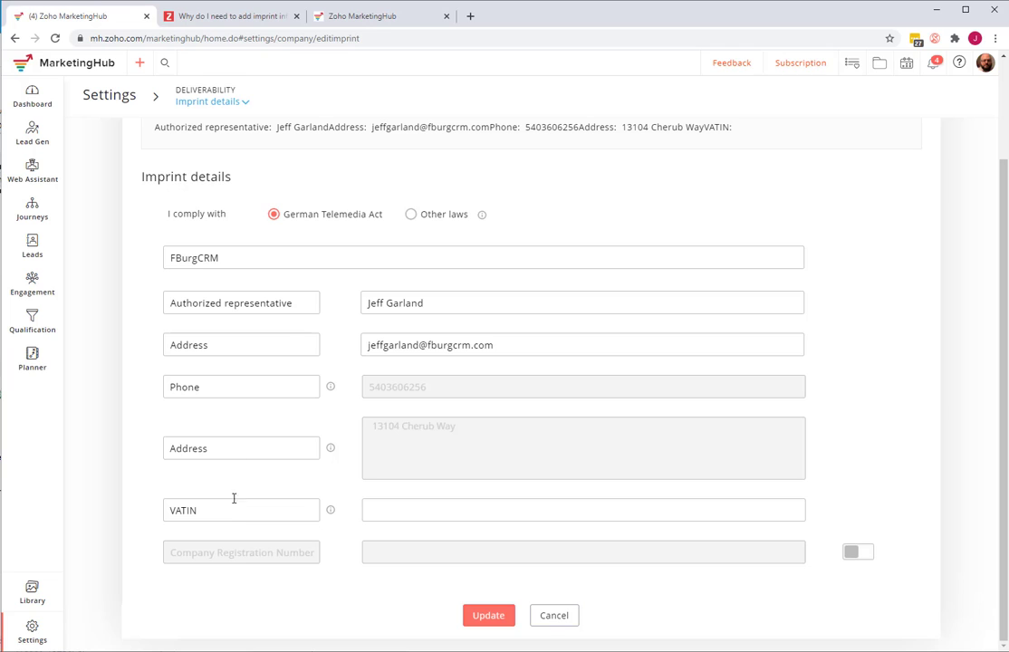
pyautogui.click(411, 215)
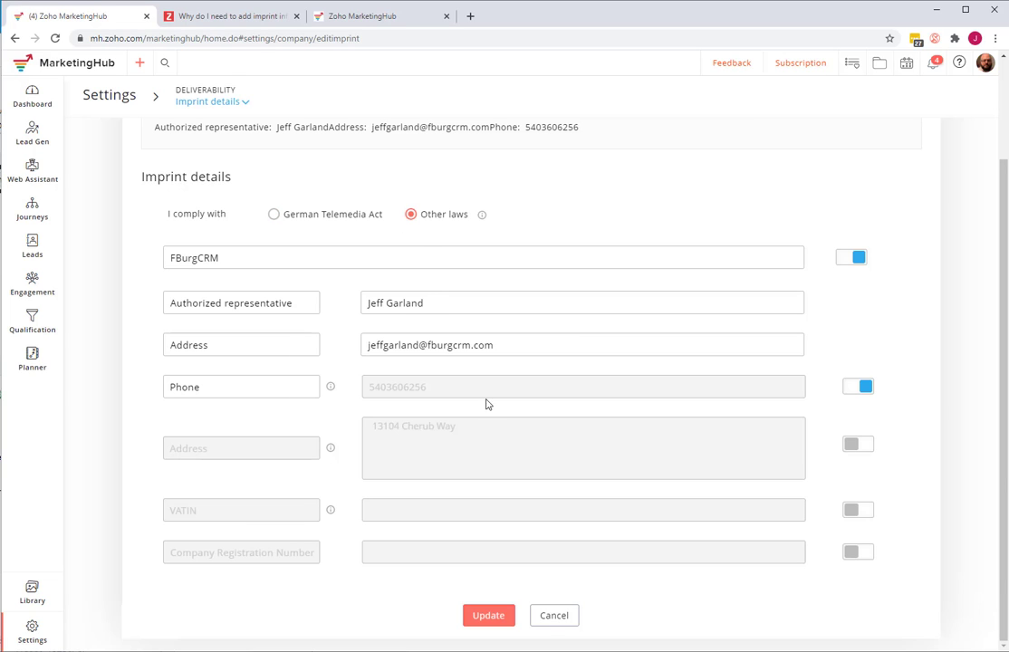
pyautogui.click(852, 387)
pyautogui.click(858, 386)
pyautogui.click(555, 617)
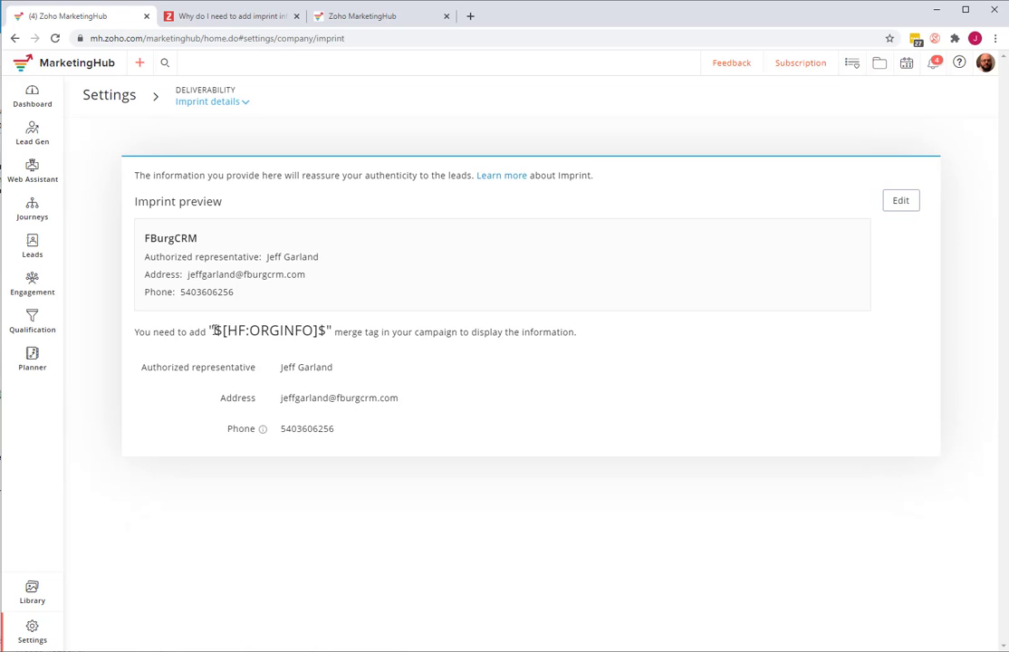
# - Highlight the $[HF:ORGINFO]$ merge tag and read the linked help article on why imprint information is needed
pyautogui.moveTo(216, 335); pyautogui.dragTo(326, 336)
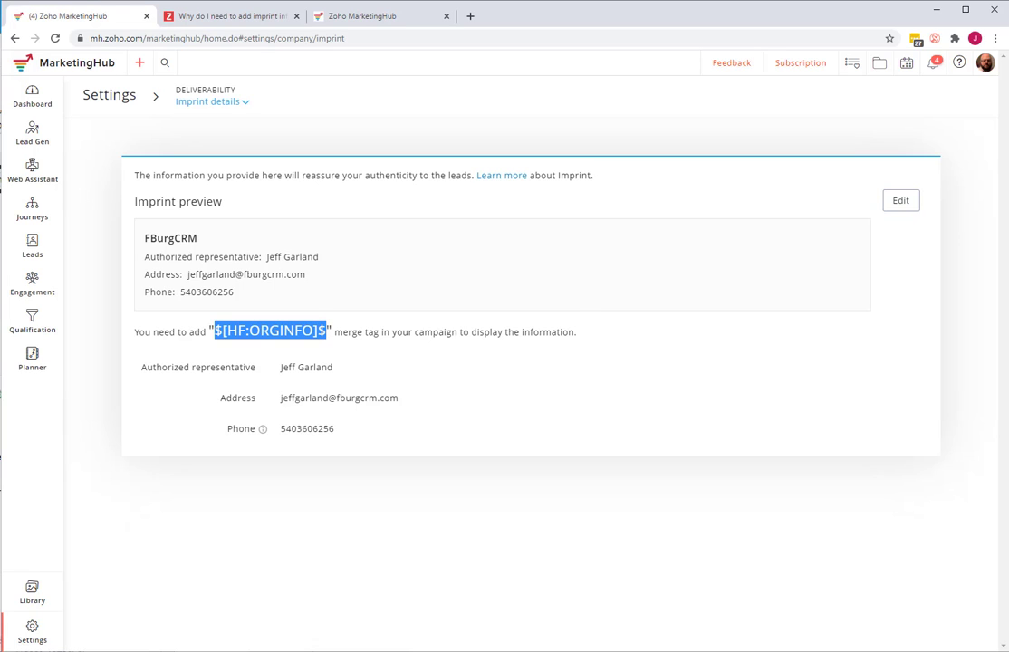
pyautogui.click(505, 176)
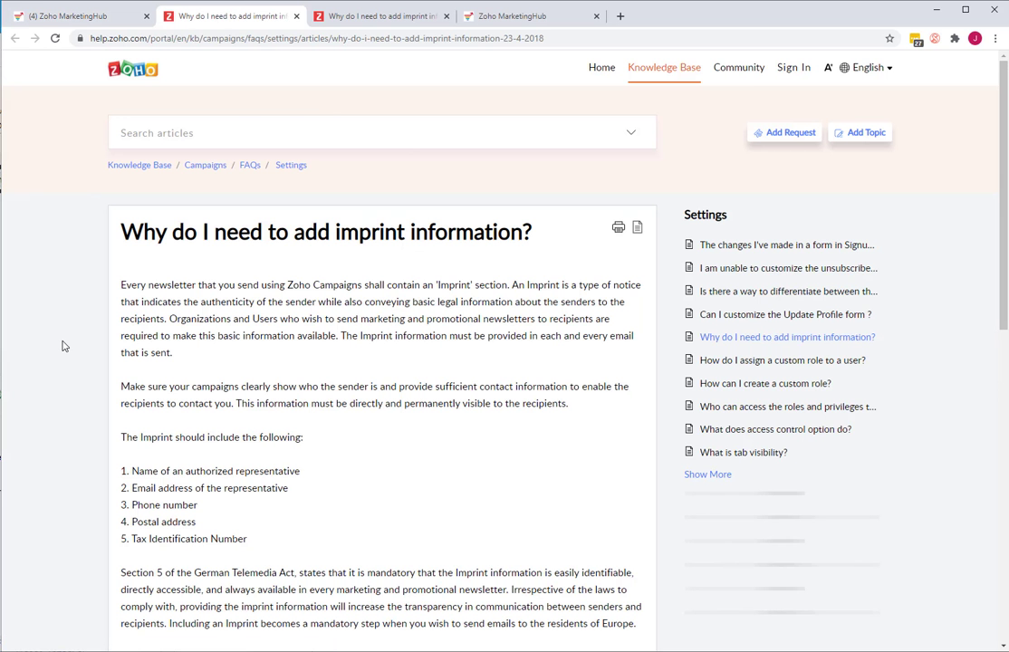
pyautogui.scroll(-5, 81, 345)
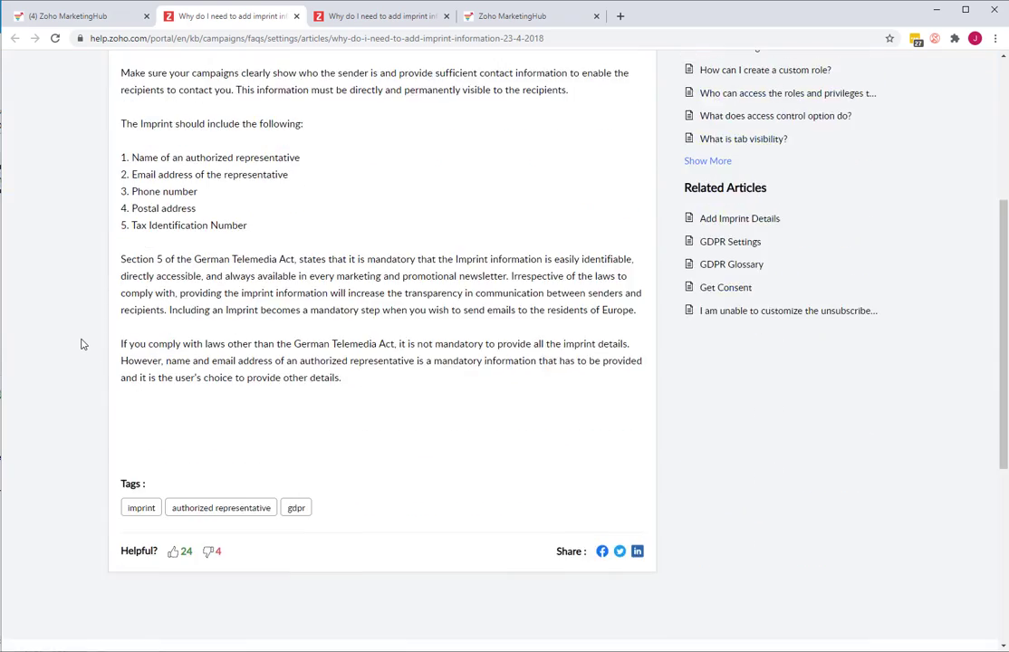
pyautogui.scroll(3, 81, 344)
pyautogui.scroll(2, 404, 402)
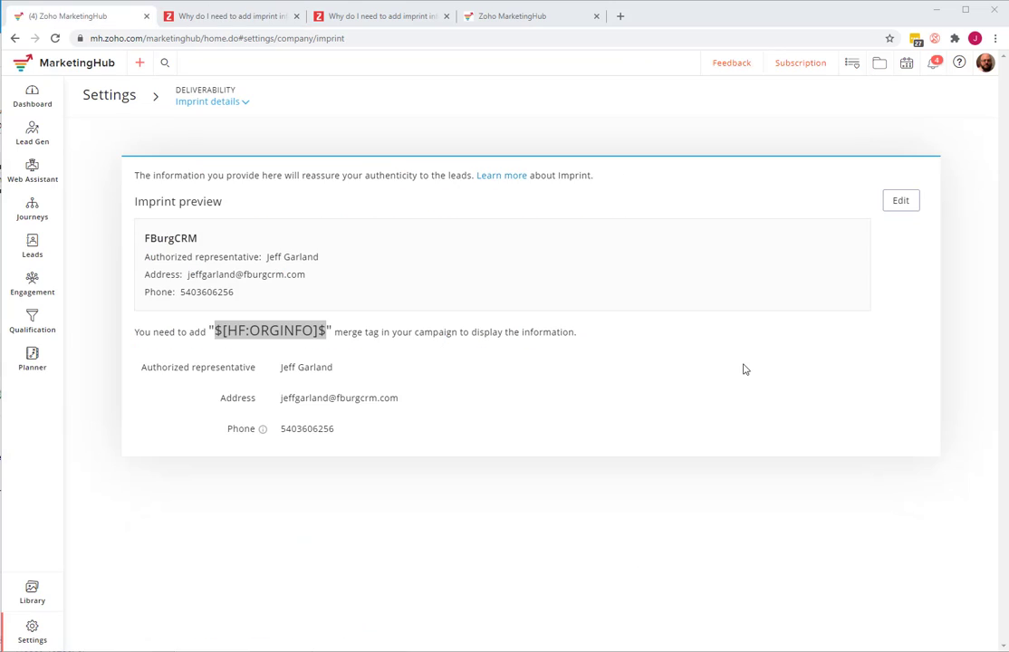
# - Add a sender email address on the fburgcrm.pro domain in the Manage senders settings and send its verification email
pyautogui.click(102, 98)
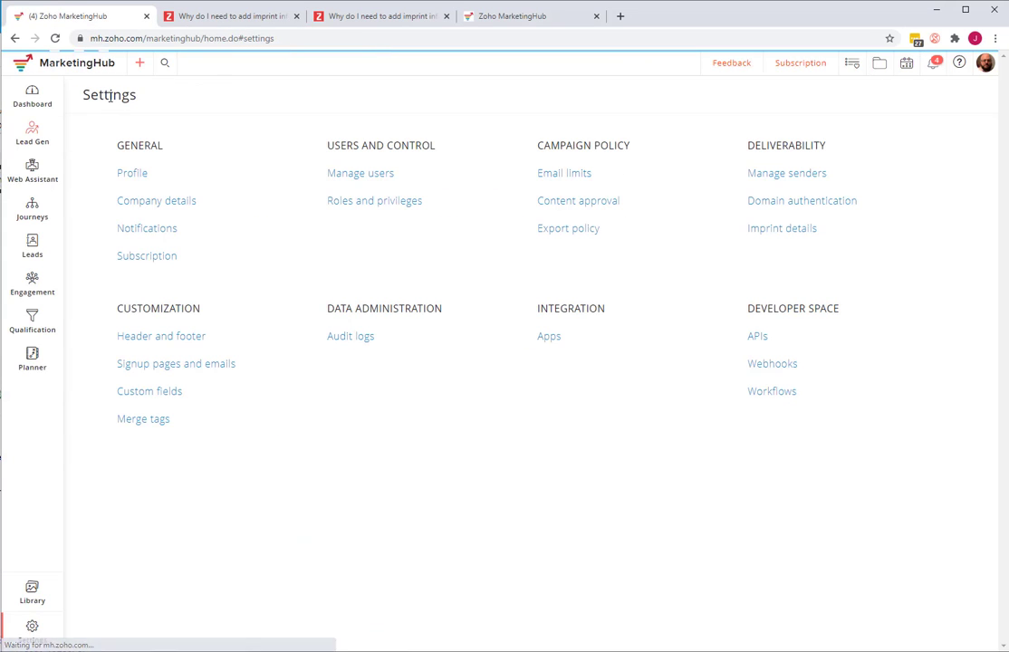
pyautogui.click(796, 179)
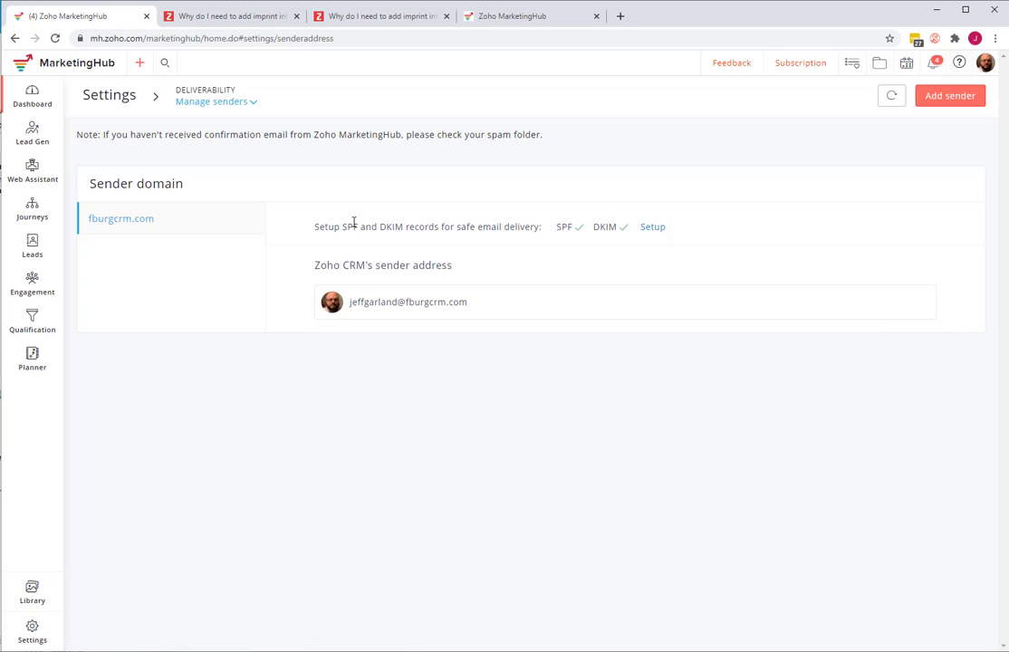
pyautogui.click(948, 99)
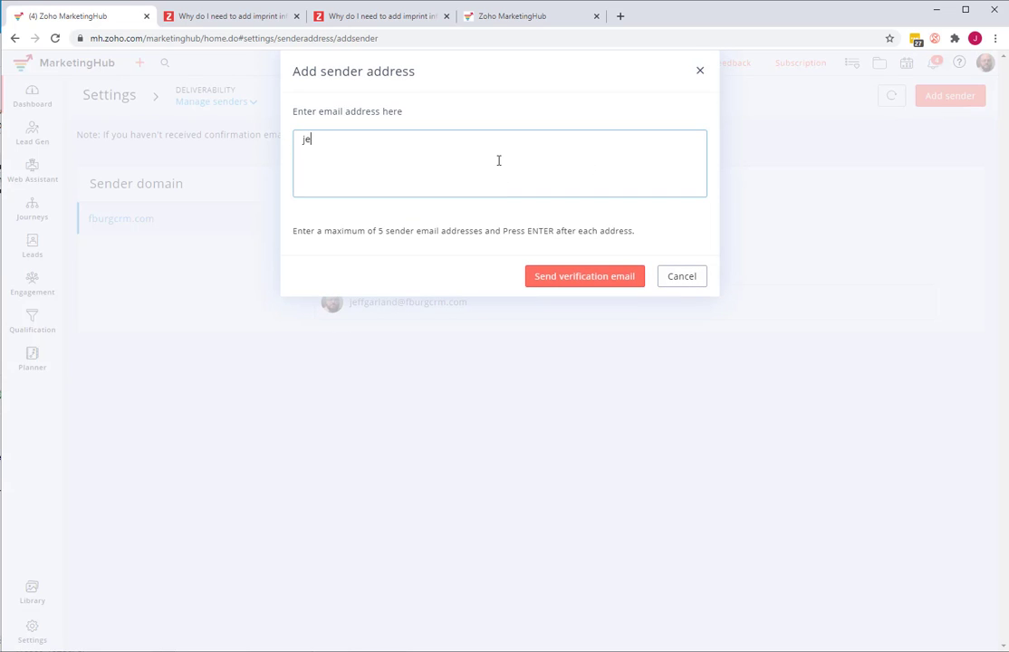
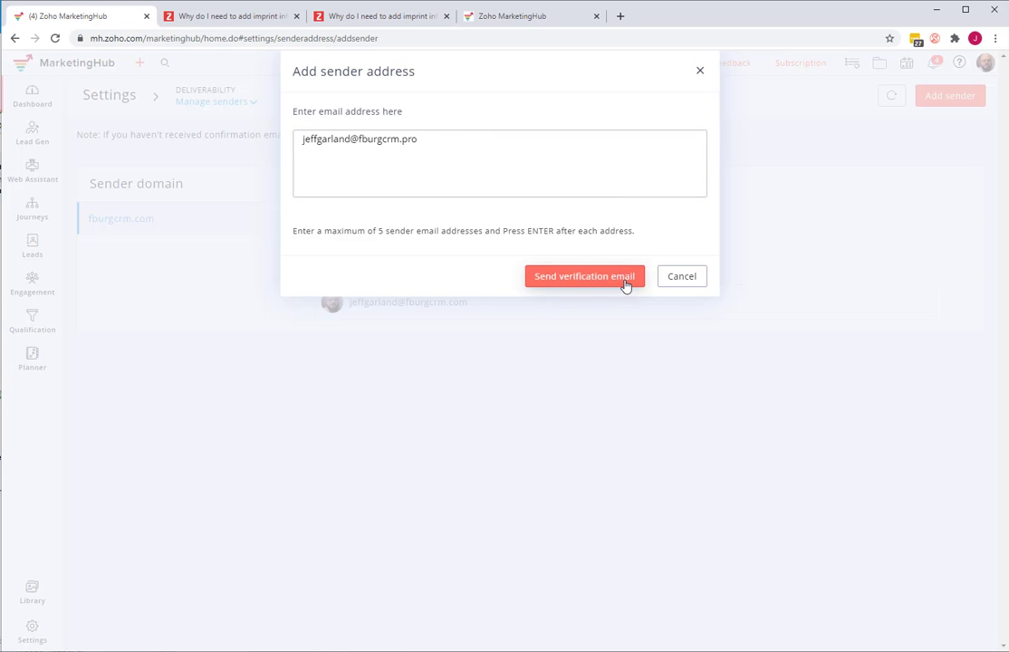
pyautogui.click(626, 285)
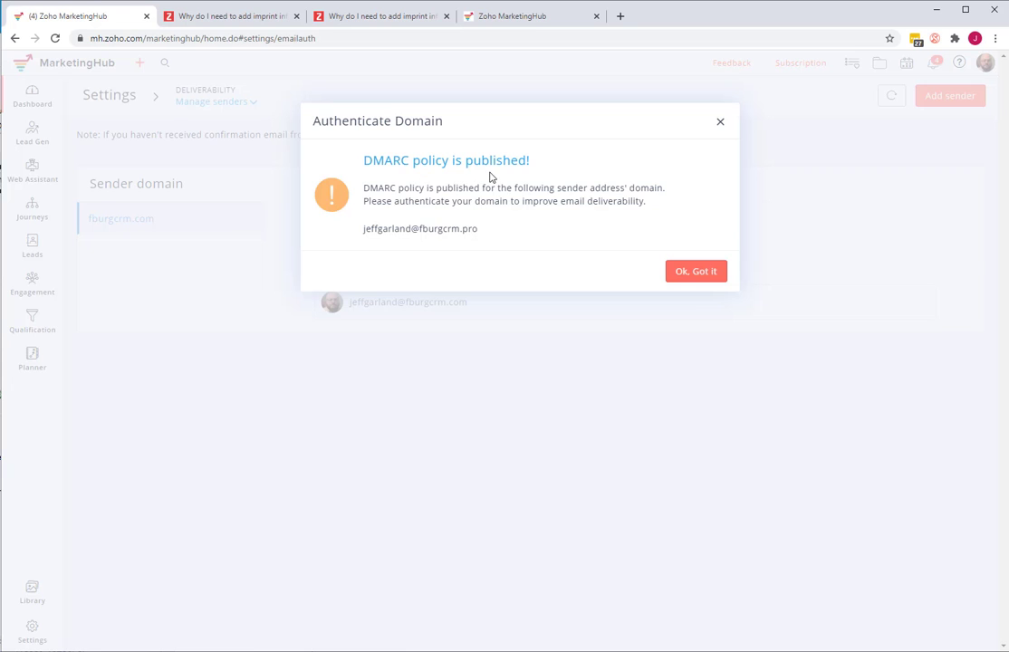
pyautogui.click(697, 274)
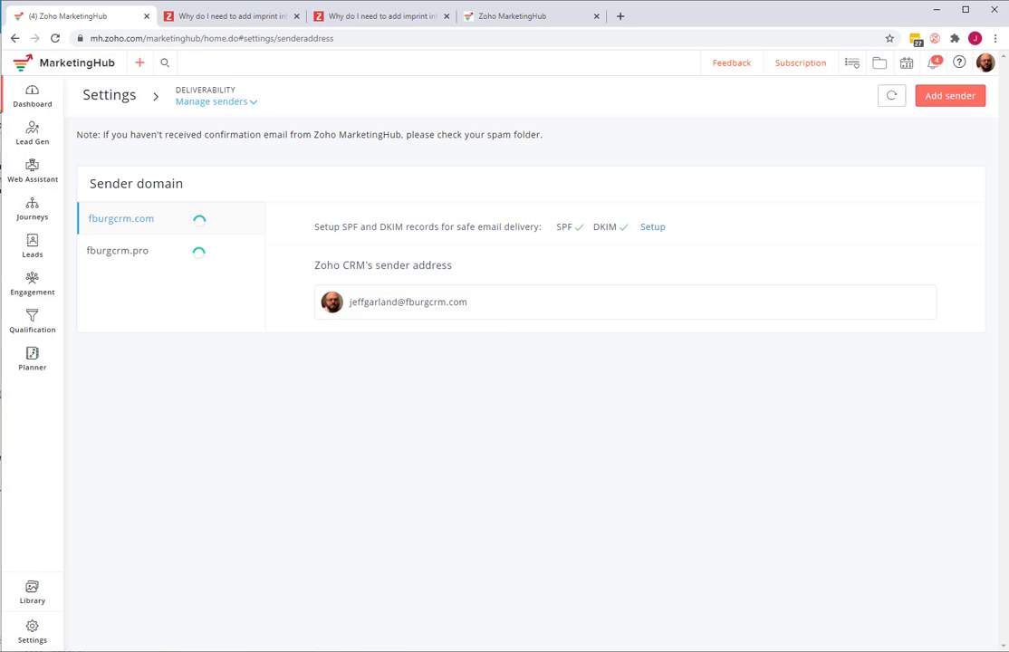
# - Switch to the mail window, display the verification message's external images, and verify the new sender address
pyautogui.hotkey('alt', 'Tab')
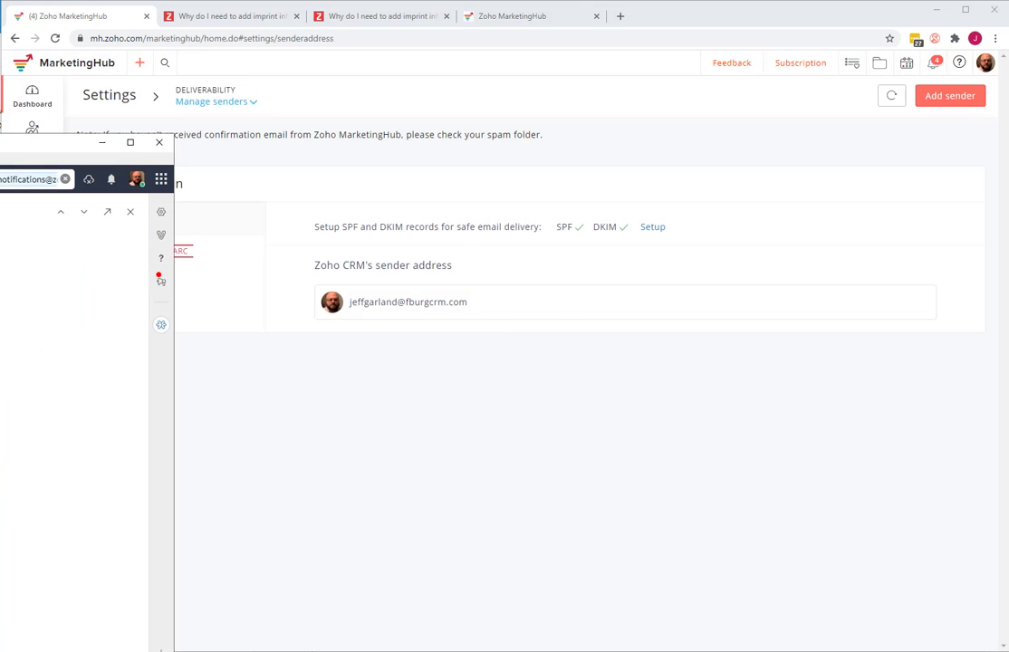
pyautogui.moveTo(0, 130); pyautogui.dragTo(57, 50)
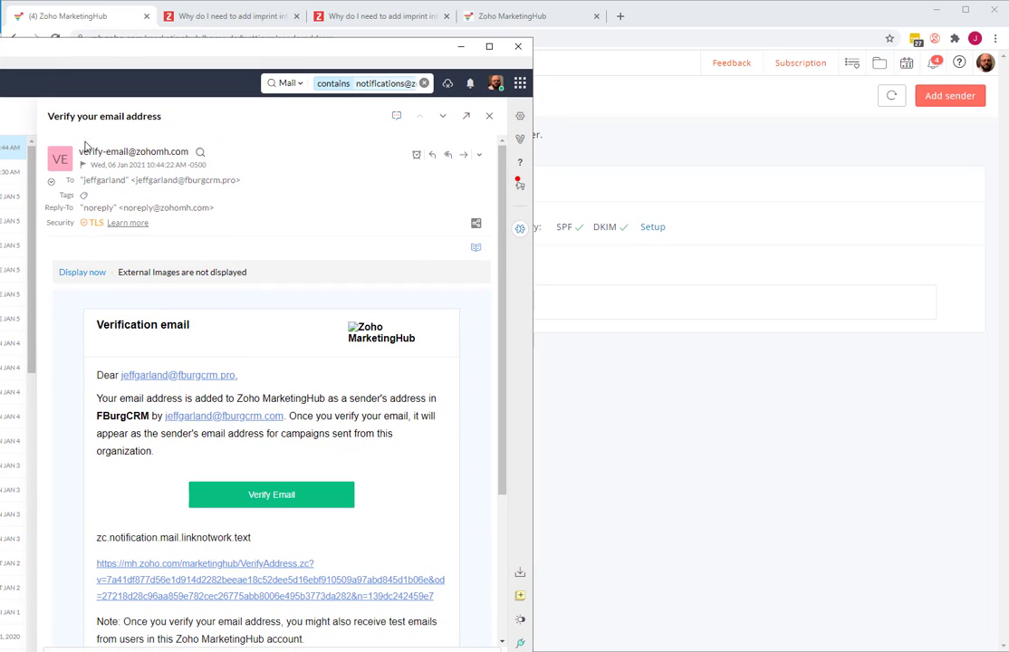
pyautogui.click(84, 273)
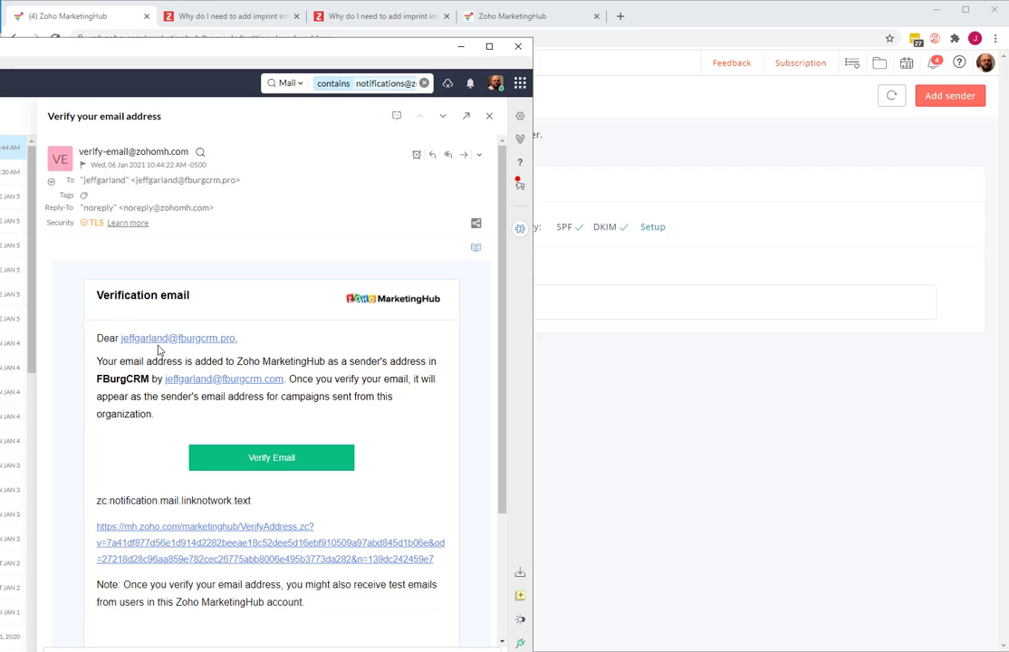
pyautogui.click(258, 456)
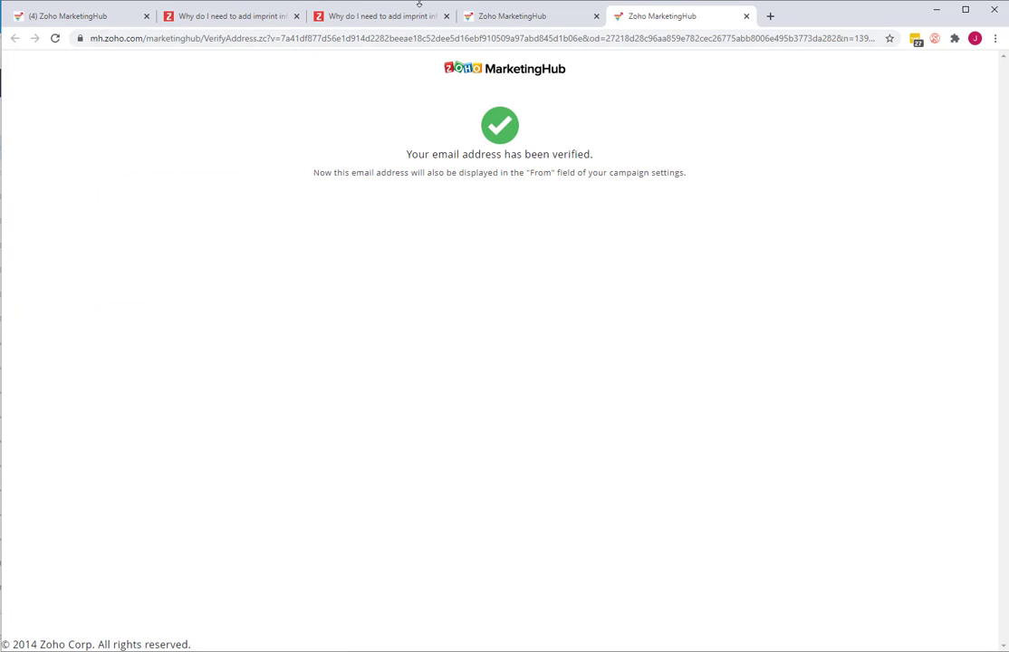
# - Return to the Manage senders page in MarketingHub, refresh the sender domains, and view the fburgcrm.pro domain
pyautogui.click(516, 17)
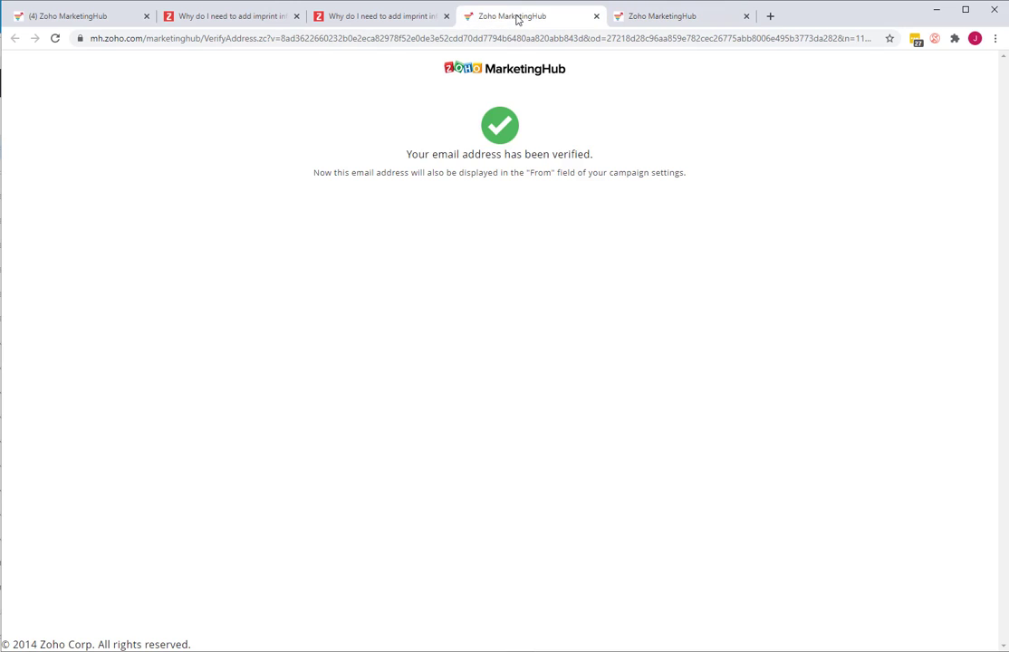
pyautogui.click(69, 19)
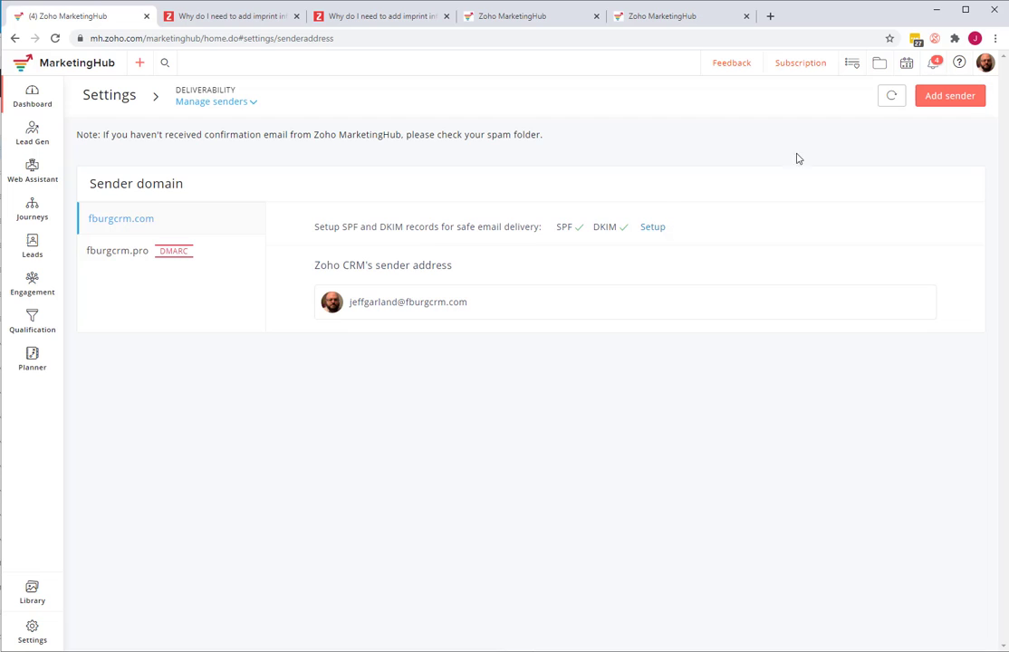
pyautogui.click(889, 103)
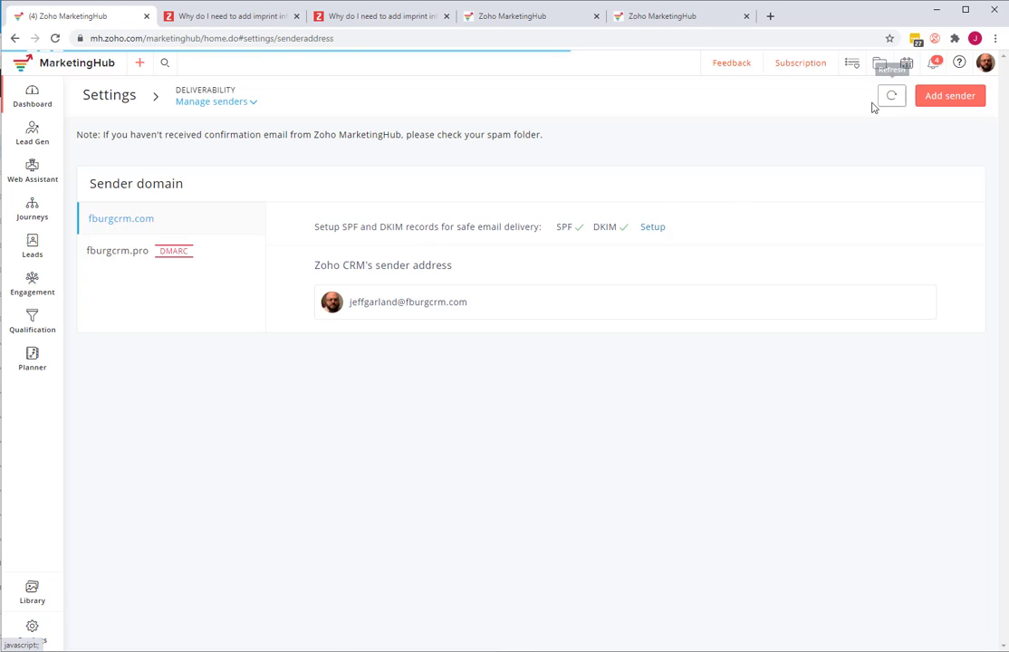
pyautogui.click(113, 254)
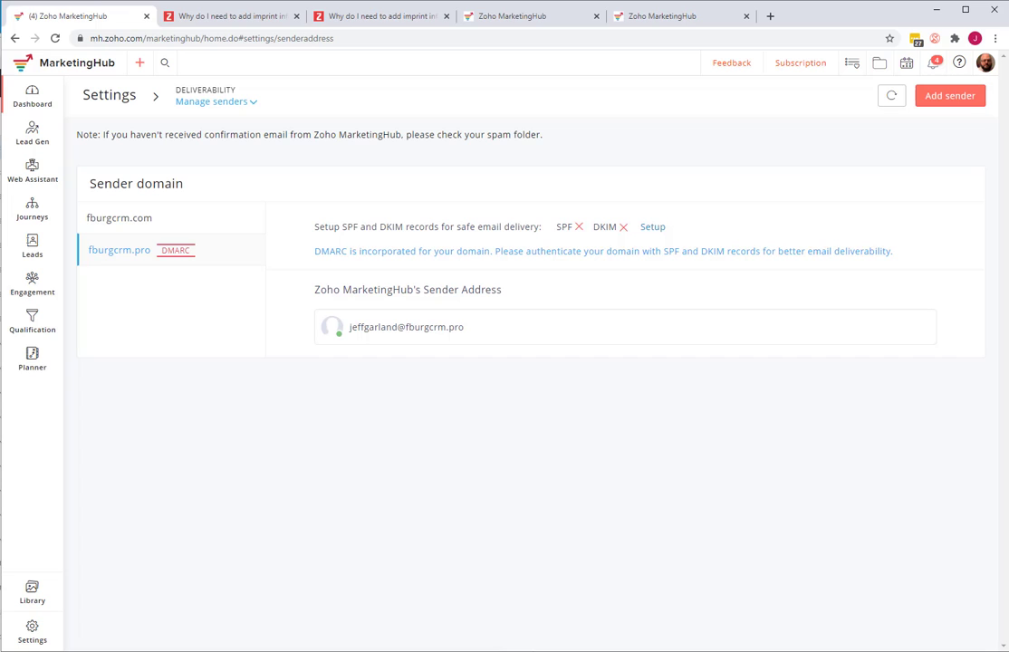
# - Open the SPF/DKIM setup for fburgcrm.pro in the Domain authentication settings
pyautogui.click(118, 96)
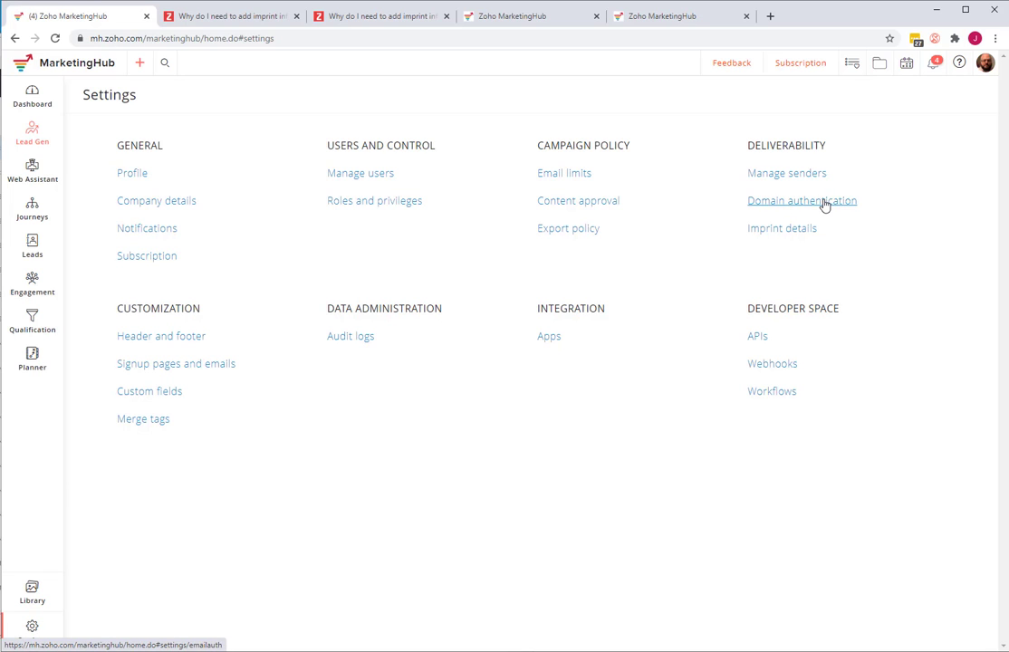
pyautogui.click(825, 203)
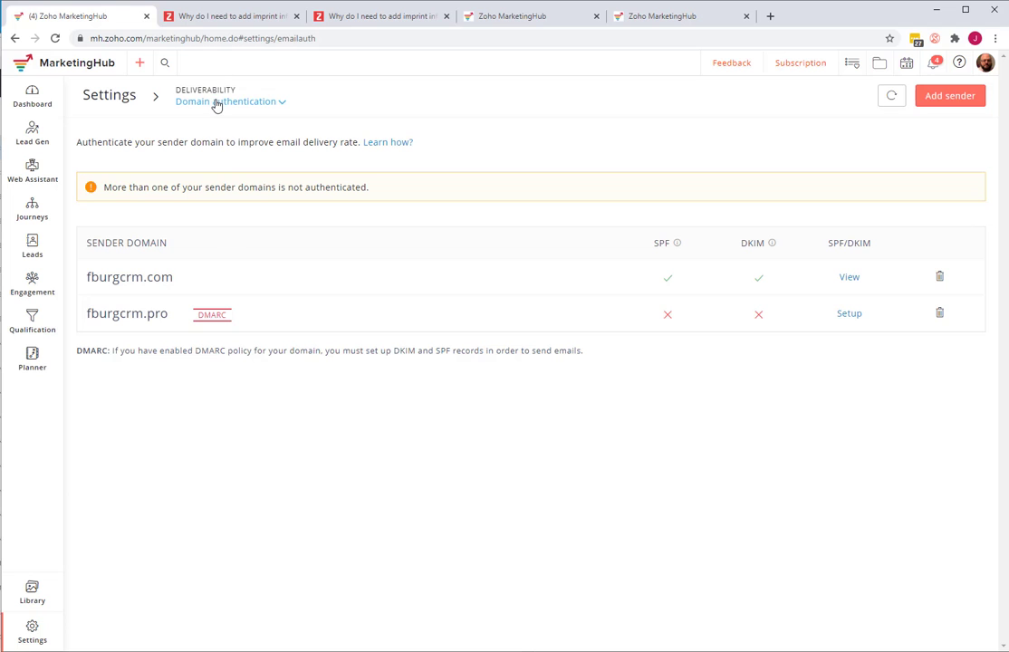
pyautogui.click(849, 315)
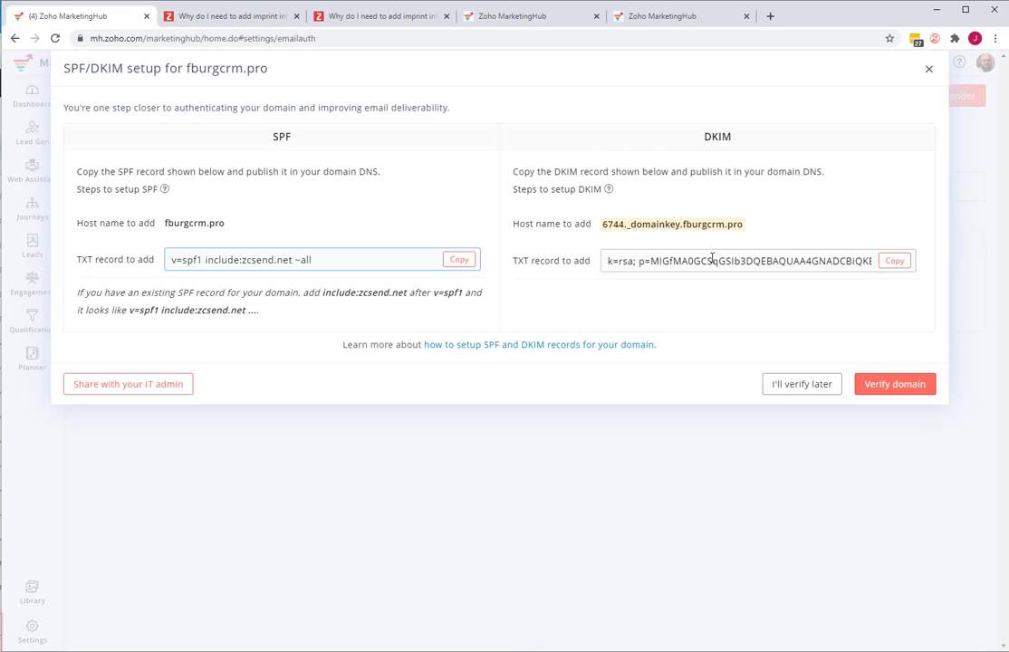
# - Examine the full DKIM TXT record value for fburgcrm.pro, selecting its entire text
pyautogui.click(651, 261)
pyautogui.moveTo(651, 261); pyautogui.dragTo(734, 259)
pyautogui.hotkey('ctrl', 'a')
pyautogui.click(735, 260)
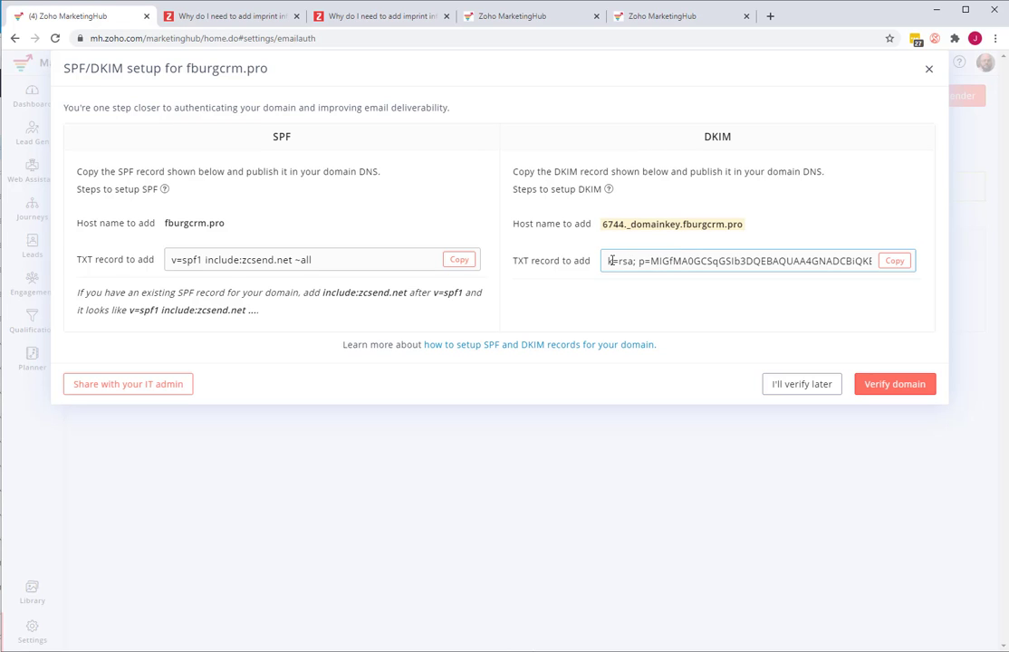
pyautogui.moveTo(613, 261); pyautogui.dragTo(859, 261)
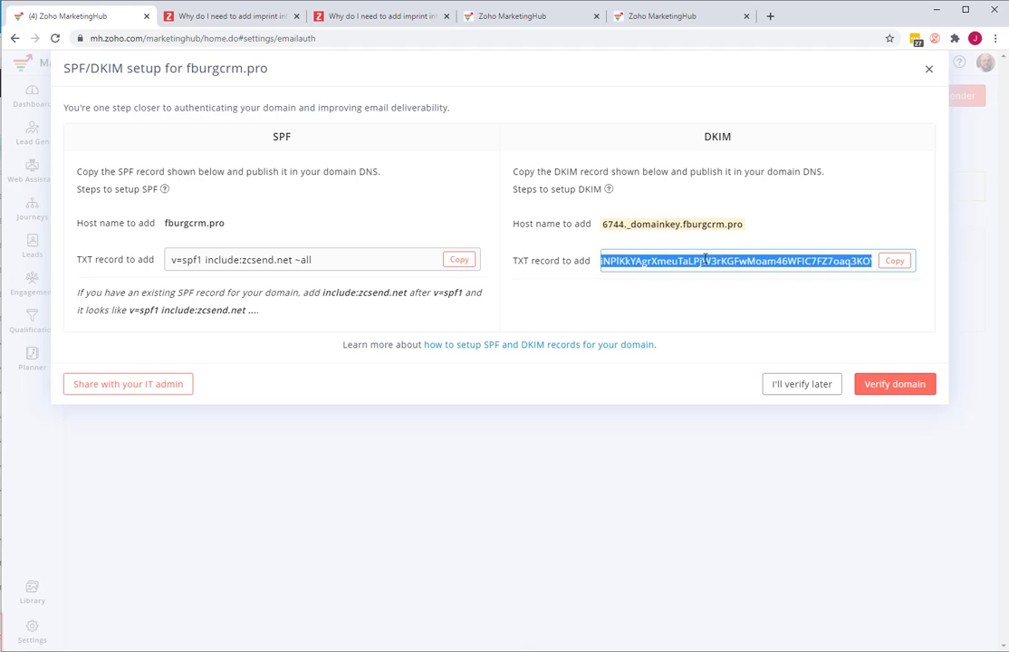
pyautogui.moveTo(704, 260); pyautogui.dragTo(591, 261)
pyautogui.click(641, 261)
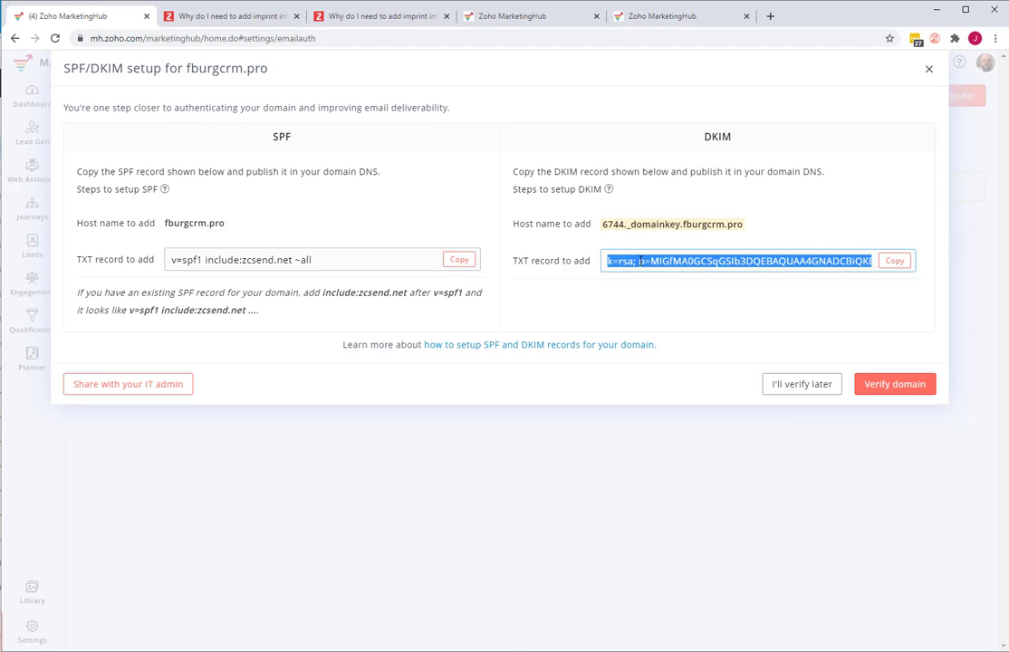
pyautogui.click(681, 260)
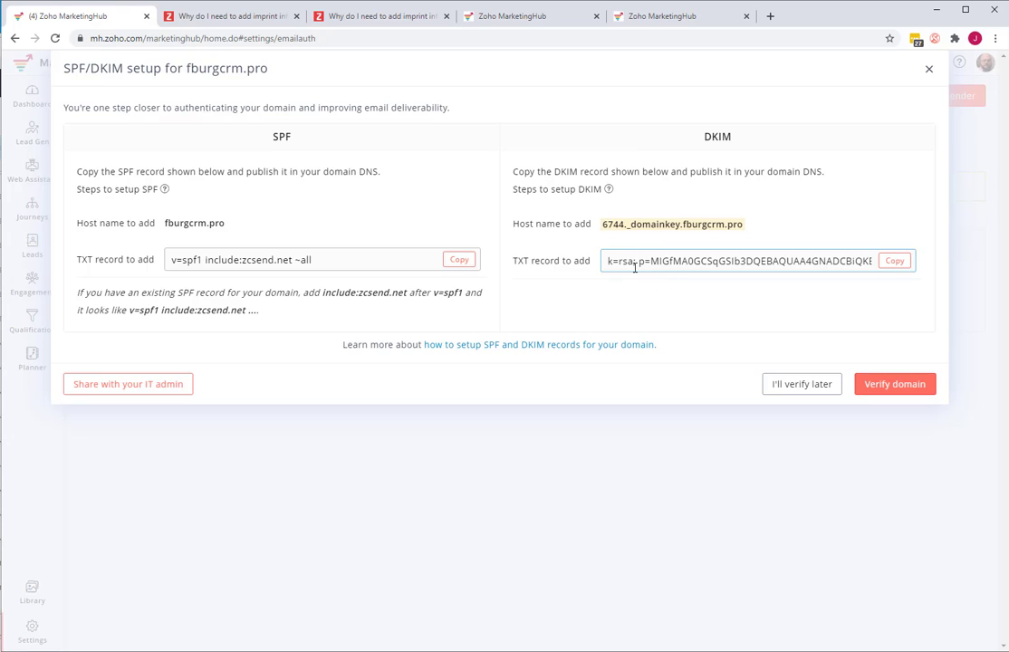
pyautogui.moveTo(621, 263); pyautogui.dragTo(677, 266)
pyautogui.hotkey('ctrl', 'a')
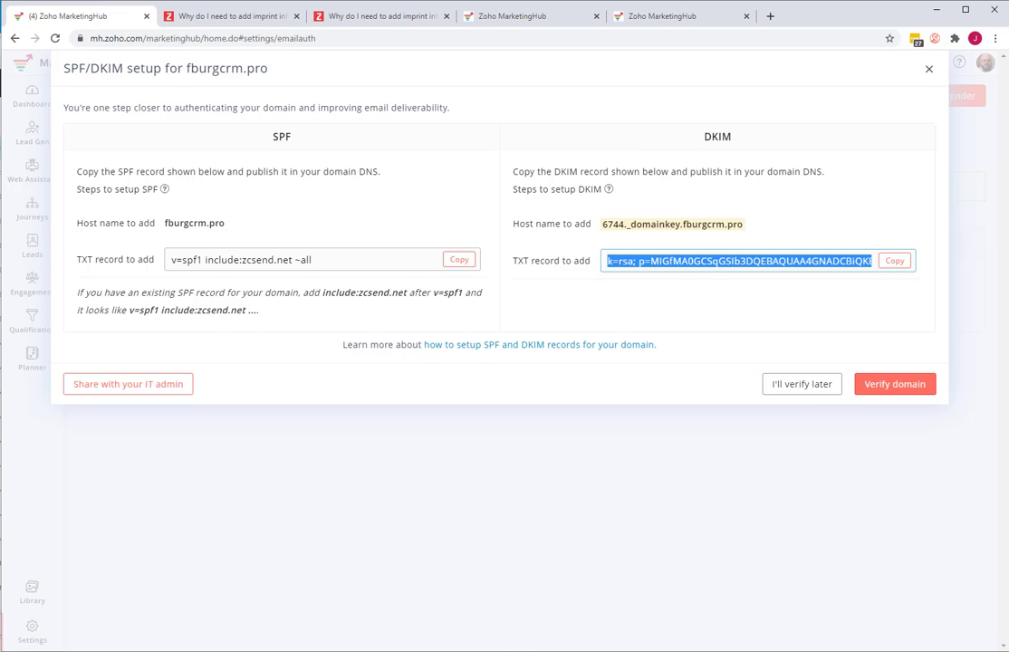
# - Bring the Notepad notes alongside the SPF/DKIM setup and examine the Microsoft Cloud SPF record
pyautogui.moveTo(1008, 278); pyautogui.dragTo(372, 302)
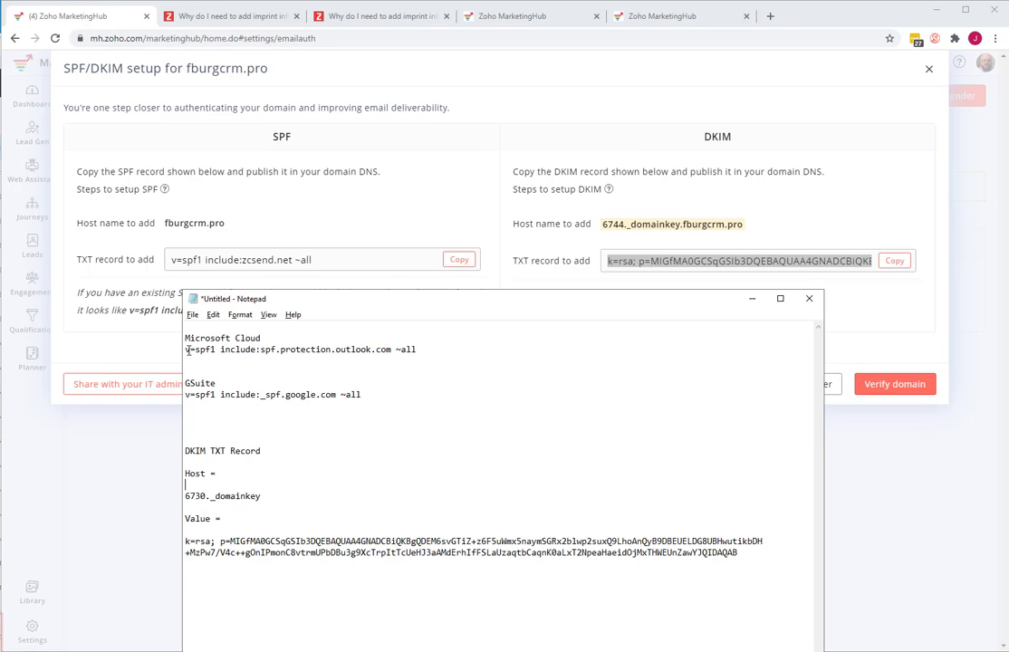
pyautogui.moveTo(185, 348); pyautogui.dragTo(417, 349)
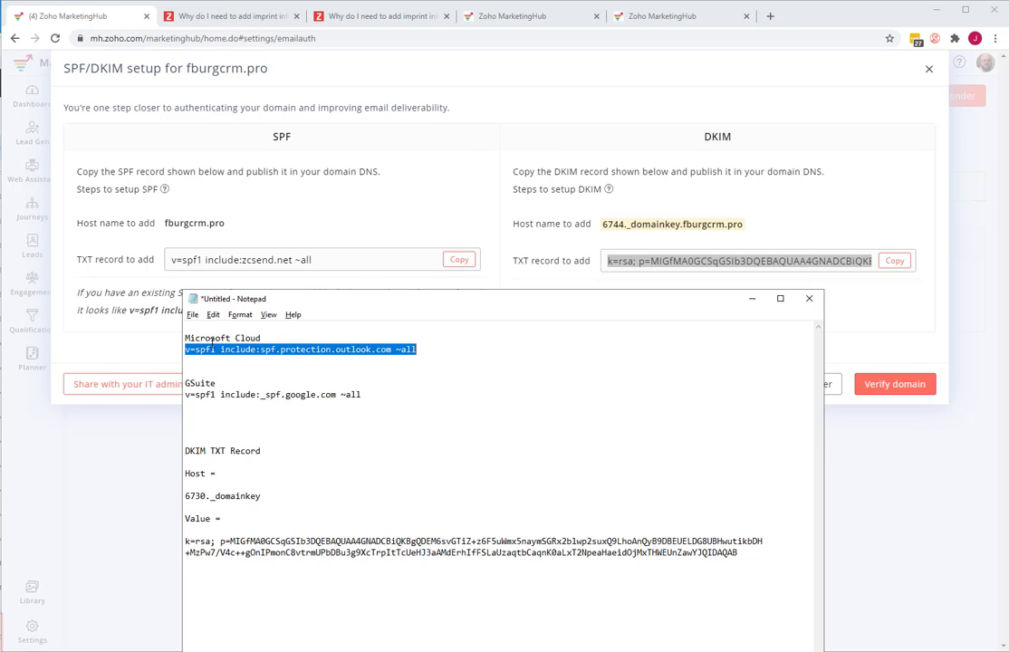
pyautogui.click(366, 349)
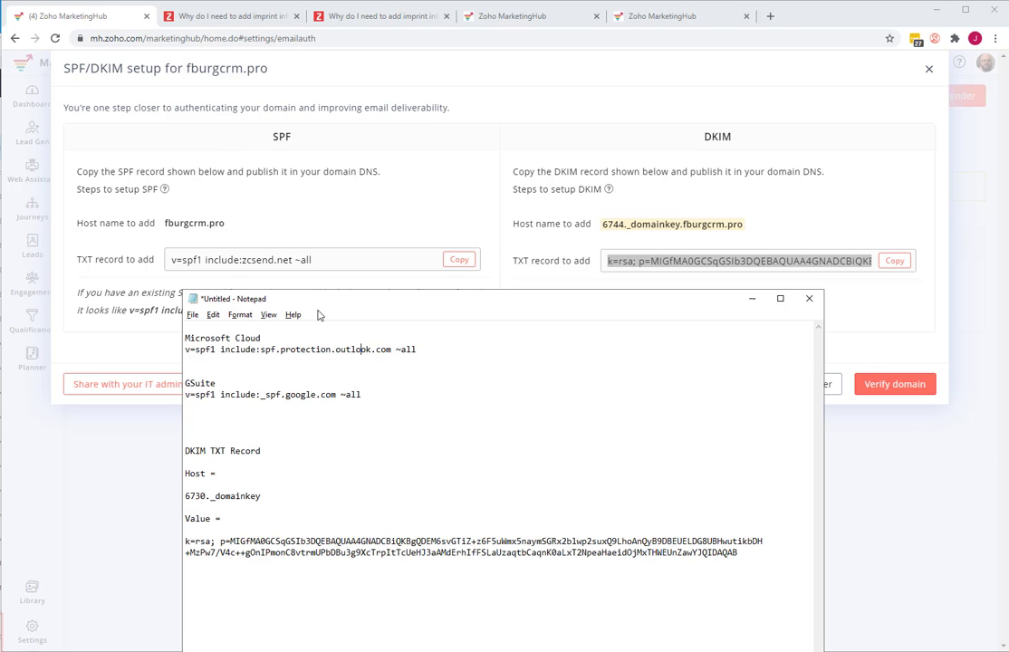
# - Copy the SPF TXT record for fburgcrm.pro and paste it beneath the Microsoft Cloud record in Notepad
pyautogui.moveTo(326, 305); pyautogui.dragTo(97, 370)
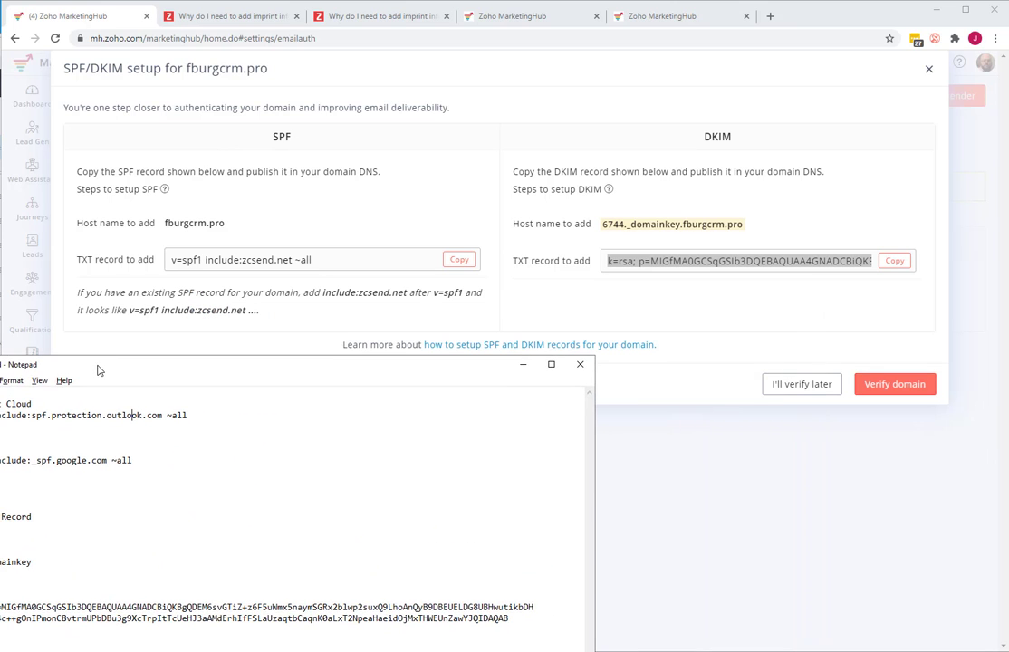
pyautogui.click(459, 262)
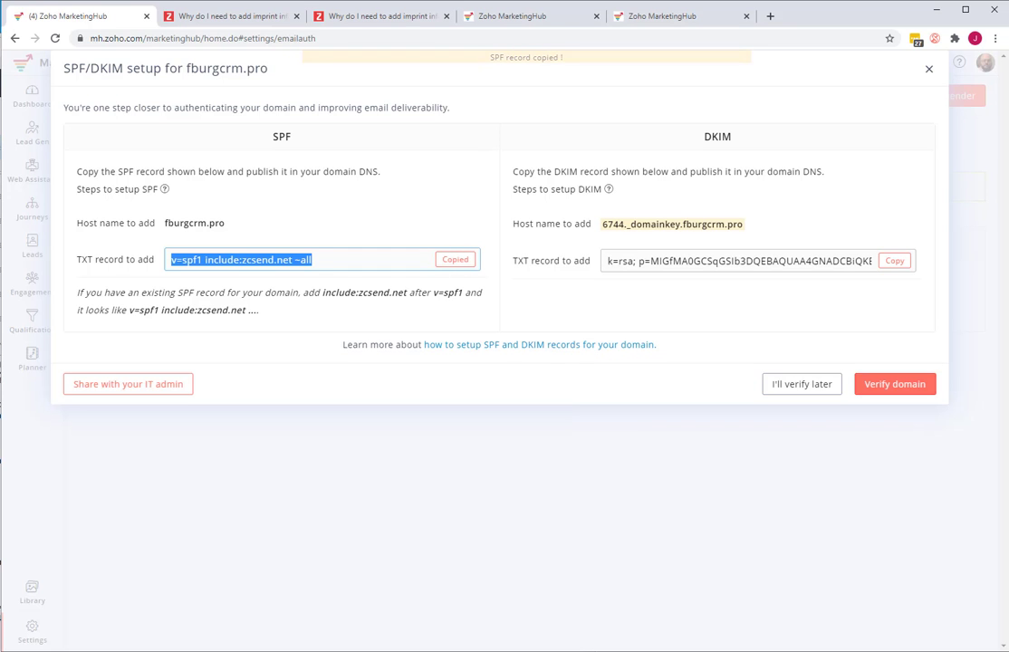
pyautogui.click(0, 372)
pyautogui.moveTo(11, 372); pyautogui.dragTo(286, 254)
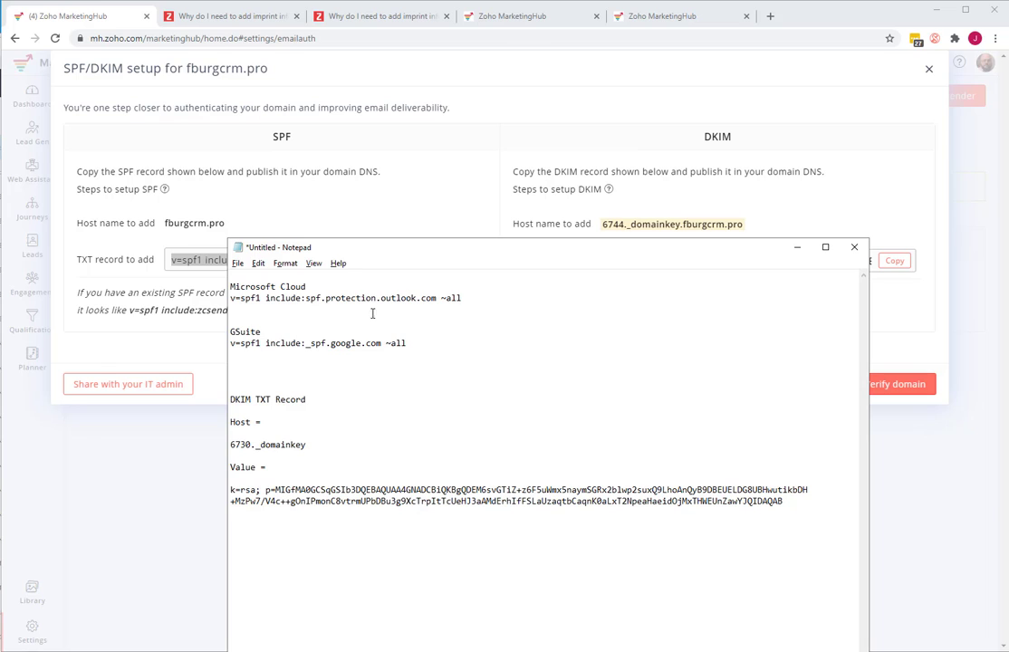
pyautogui.click(463, 297)
pyautogui.press('Return')
pyautogui.press('Return')
pyautogui.press('Return')
pyautogui.press('Return')
pyautogui.press('Return')
pyautogui.press('Return')
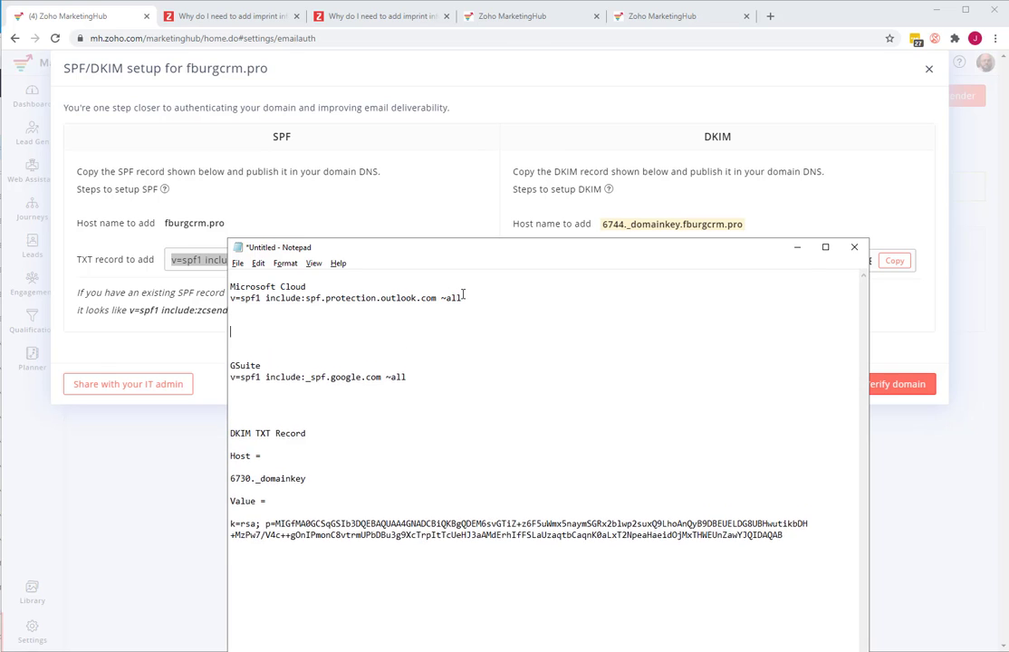
pyautogui.hotkey('ctrl', 'v')
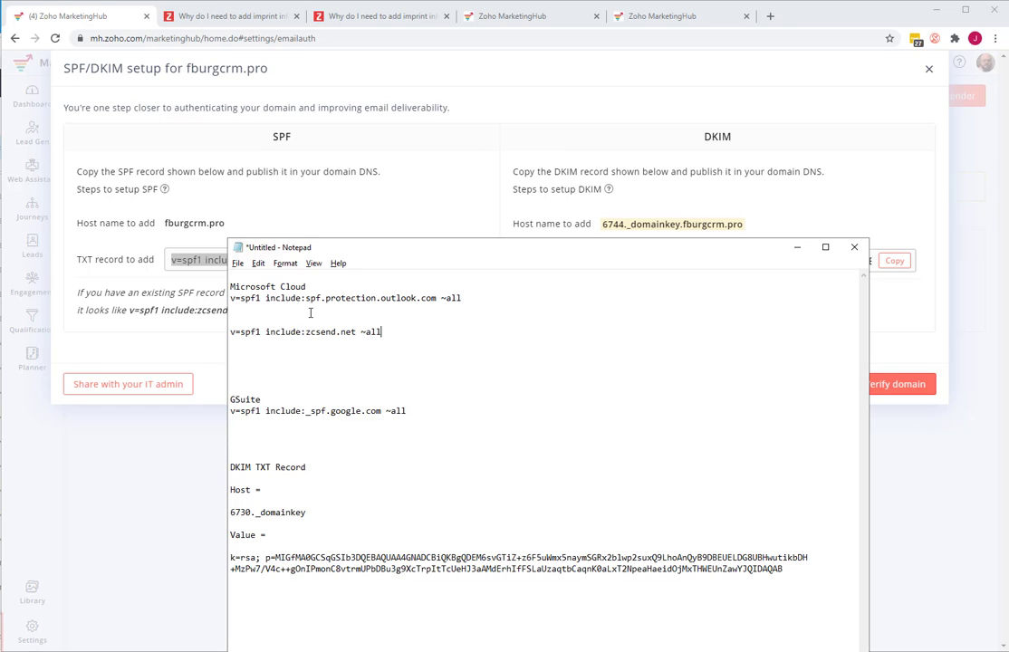
# - Trim the pasted SPF record to just include:zcsend.net
pyautogui.moveTo(266, 332); pyautogui.dragTo(220, 335)
pyautogui.press('BackSpace')
pyautogui.click(350, 331)
pyautogui.press('BackSpace')
# - Copy include:zcsend.net into the Microsoft Cloud SPF record, between the Outlook include and ~all
pyautogui.moveTo(323, 332); pyautogui.dragTo(230, 333)
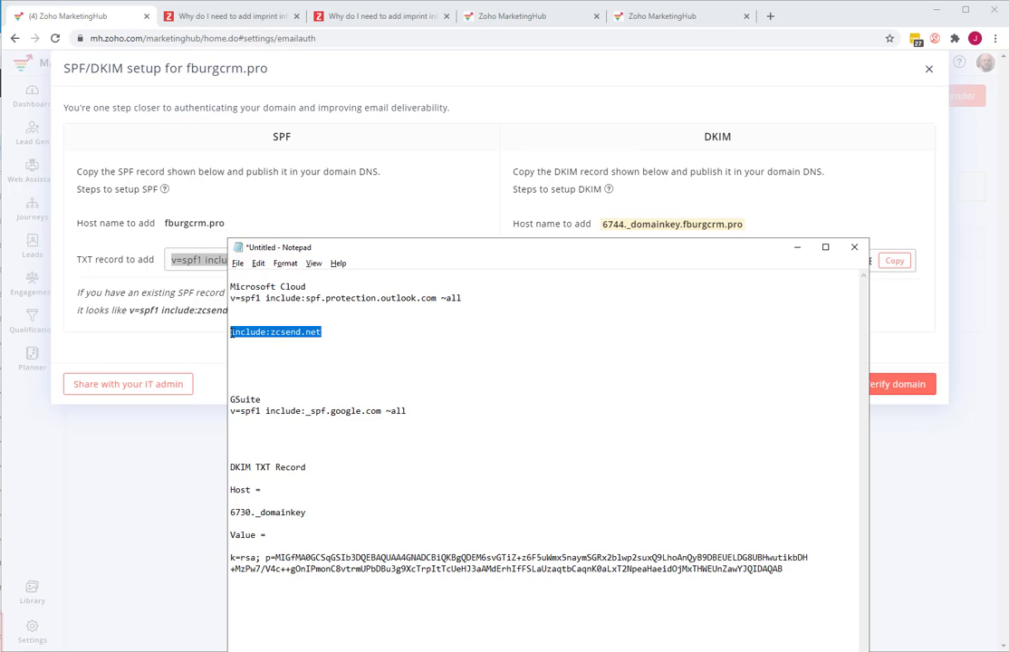
pyautogui.click(440, 298)
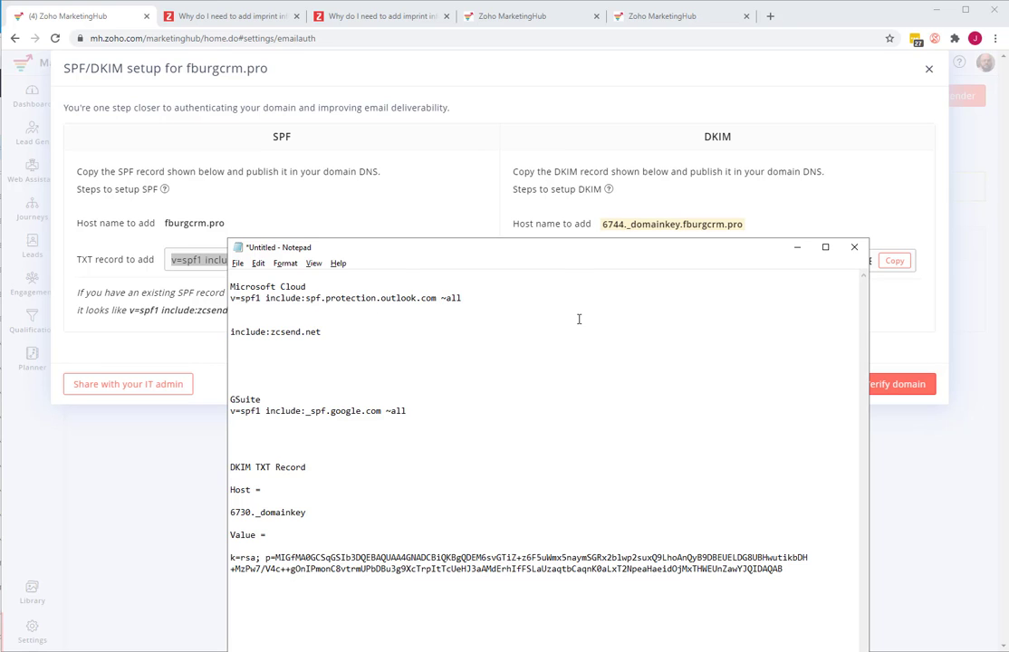
pyautogui.hotkey('ctrl', 'v')
pyautogui.moveTo(442, 298); pyautogui.dragTo(532, 298)
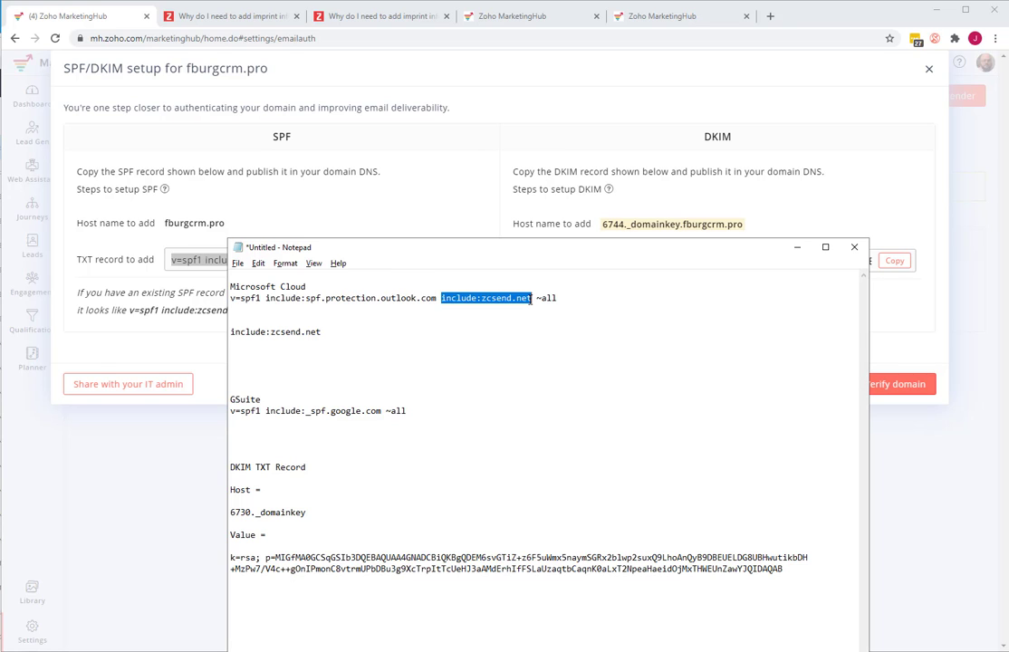
pyautogui.click(530, 299)
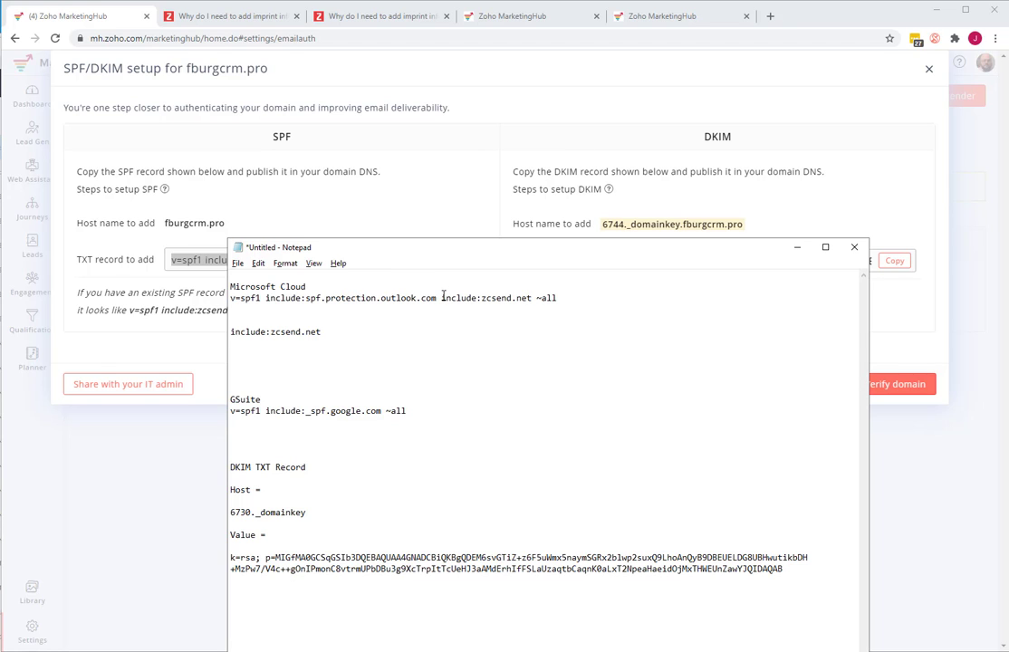
pyautogui.moveTo(442, 298); pyautogui.dragTo(532, 298)
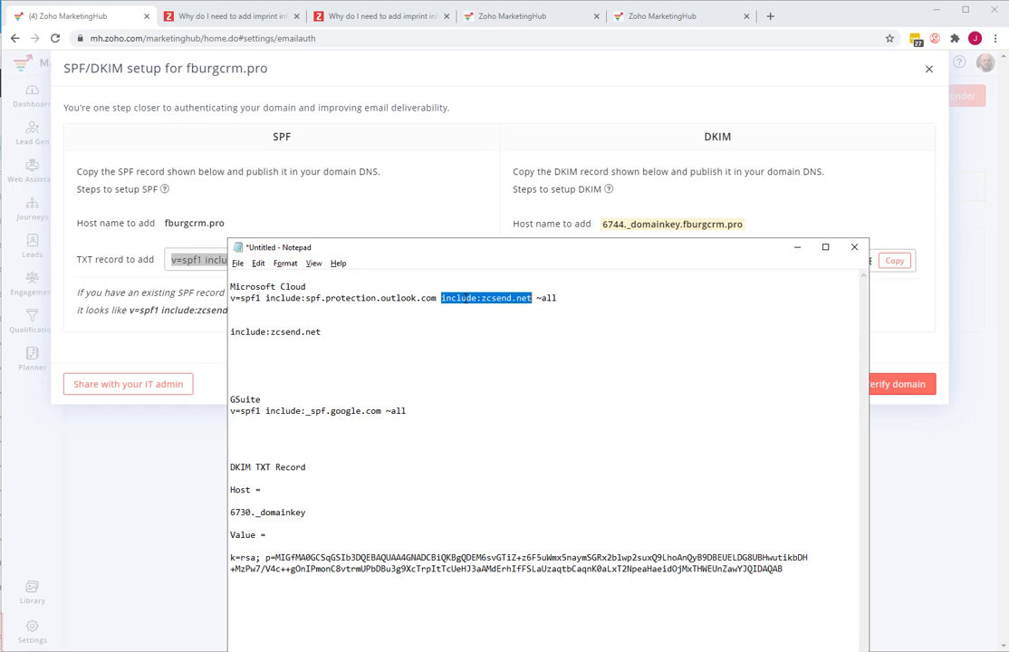
pyautogui.click(442, 298)
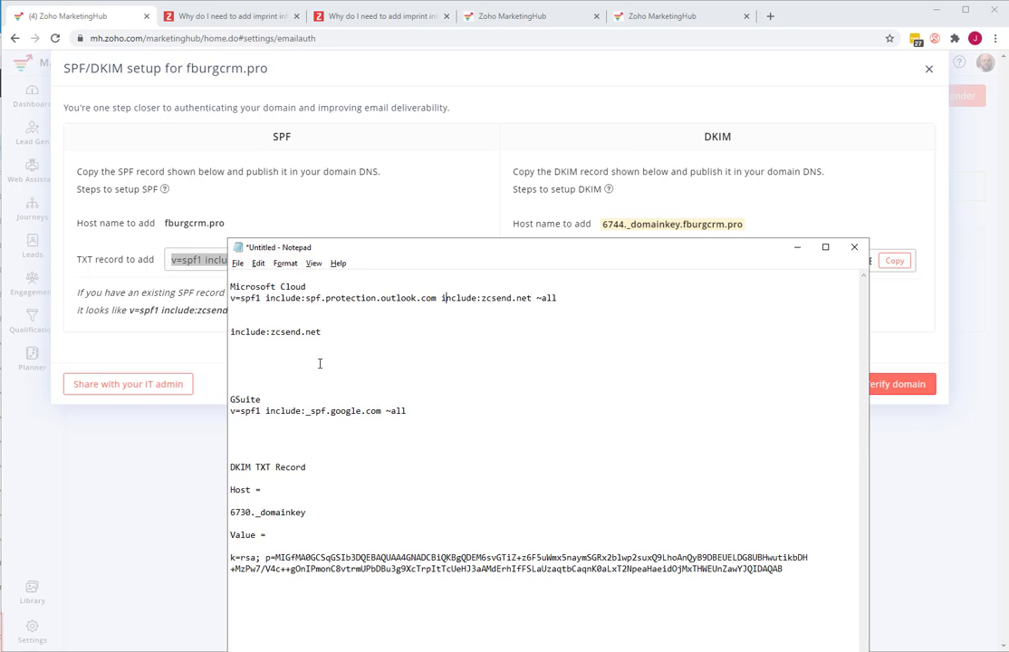
# - Copy include:zcsend.net into the GSuite SPF record before ~all, and return to the SPF/DKIM setup in MarketingHub
pyautogui.moveTo(322, 331); pyautogui.dragTo(230, 332)
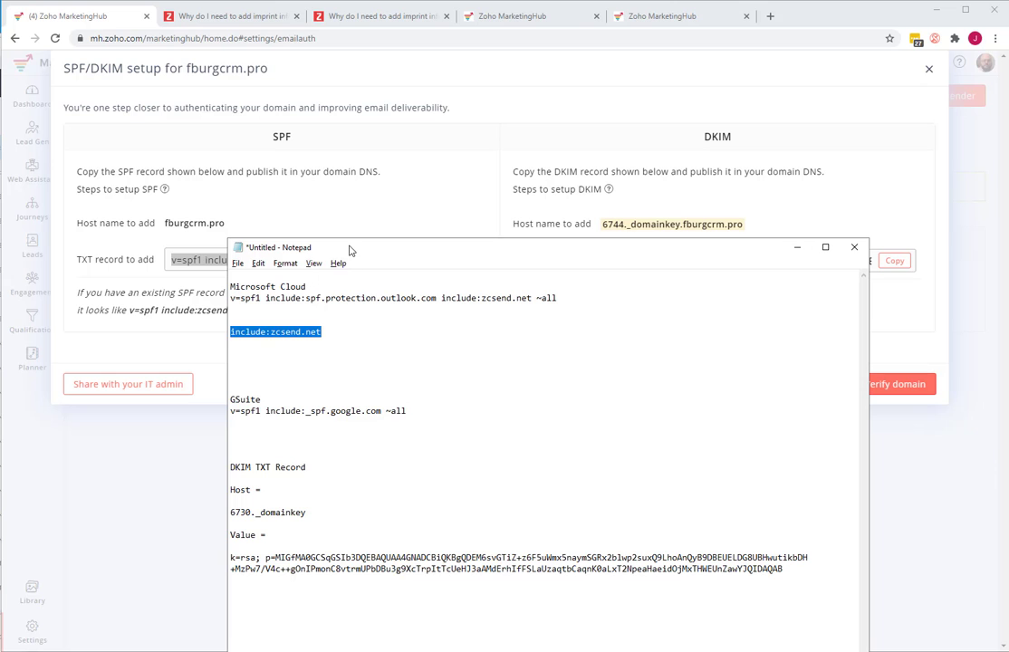
pyautogui.moveTo(350, 250); pyautogui.dragTo(332, 317)
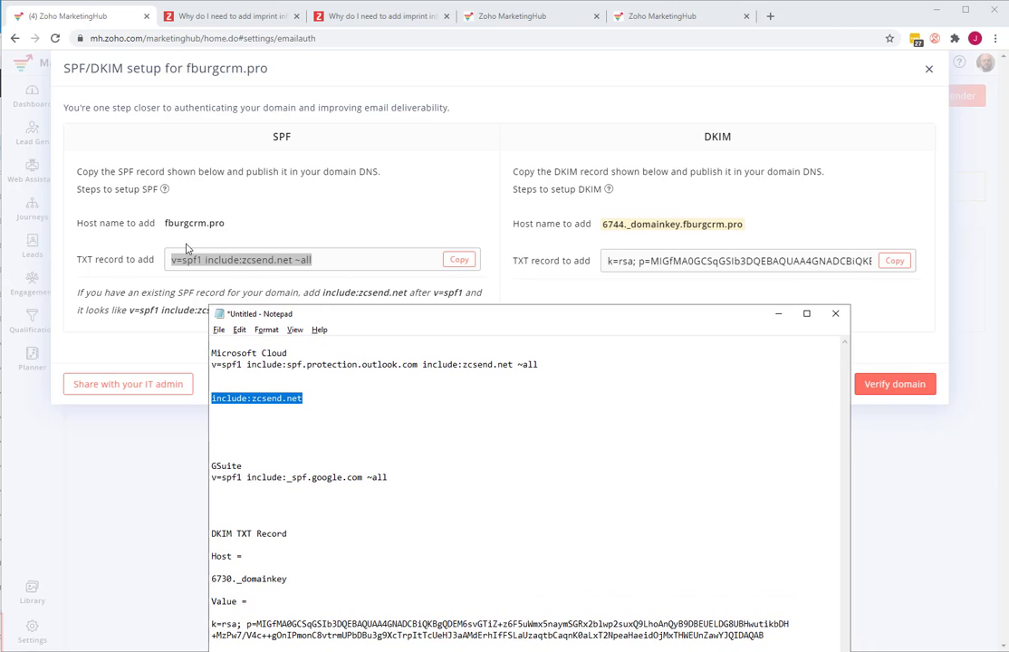
pyautogui.click(317, 477)
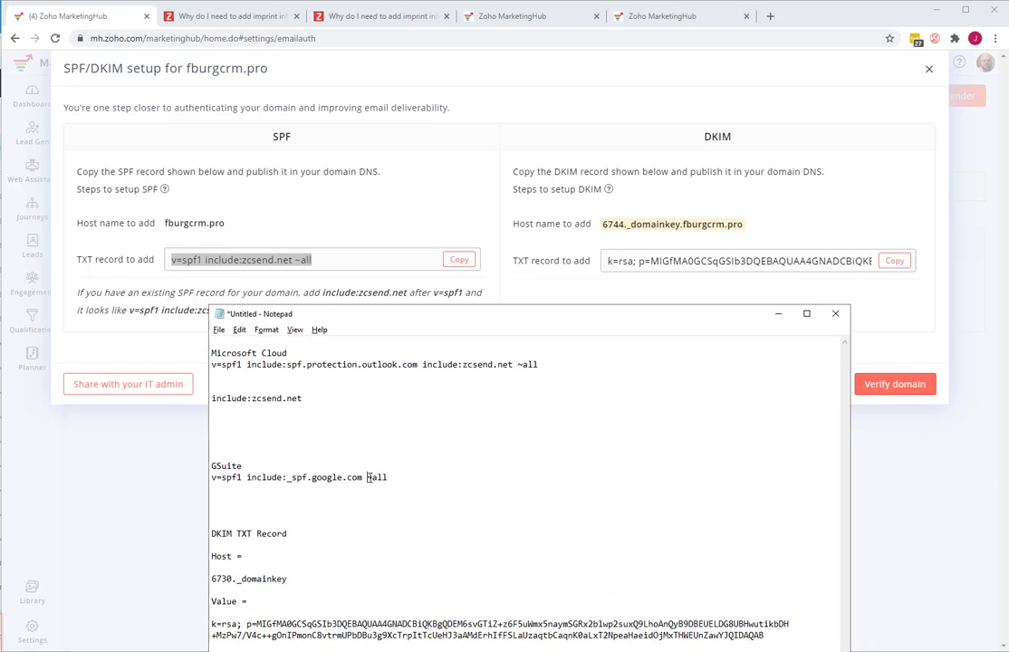
pyautogui.hotkey('ctrl', 'v')
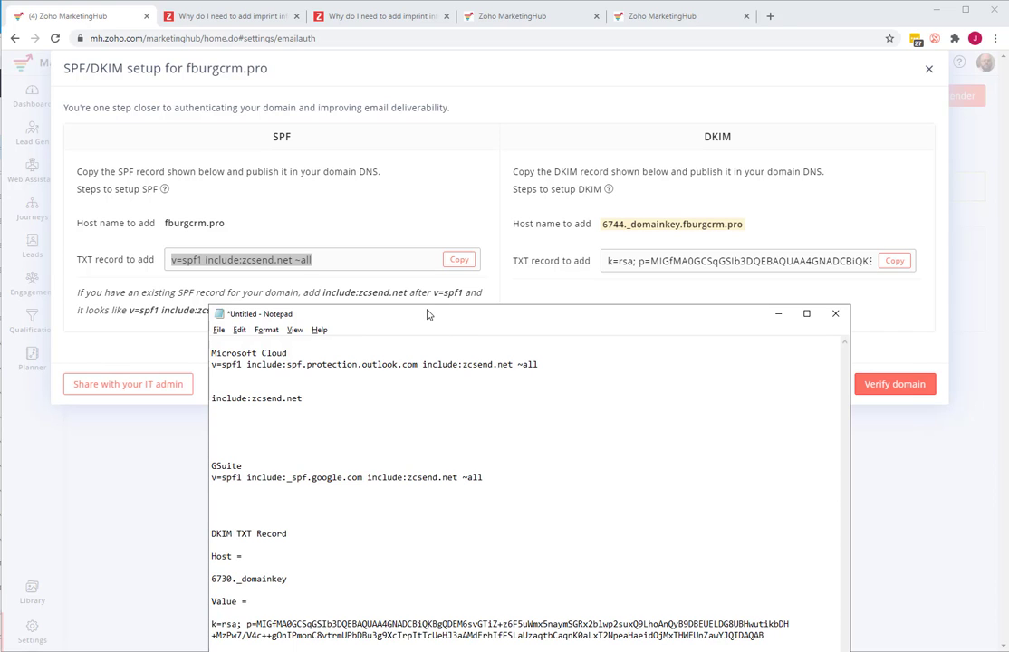
pyautogui.moveTo(429, 314); pyautogui.dragTo(501, 302)
pyautogui.click(184, 308)
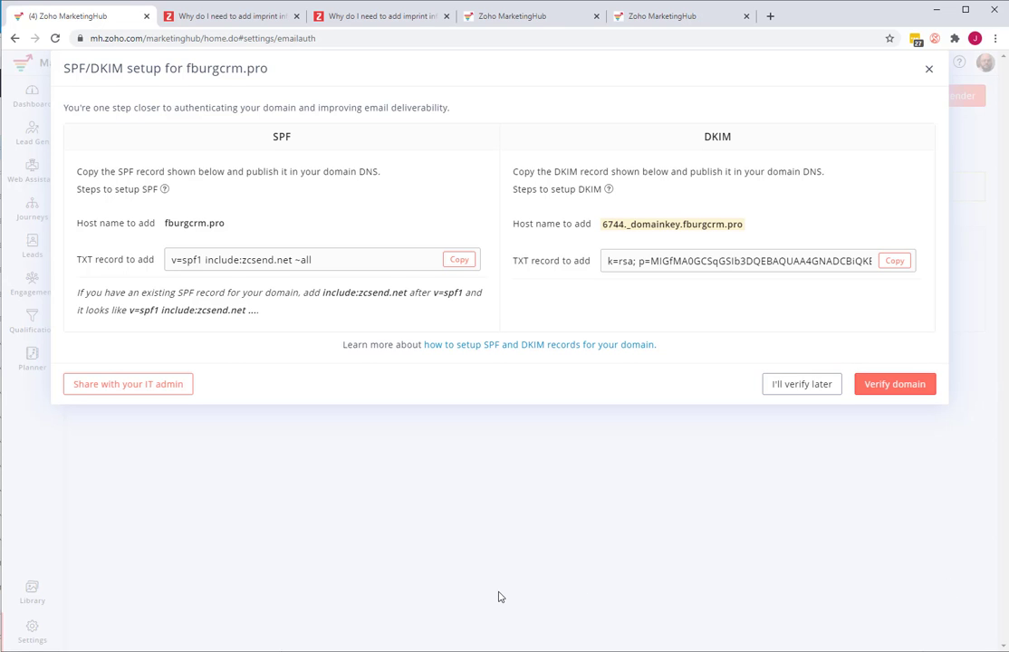
# - Switch back to Notepad and examine the host and value noted for the DKIM TXT record
pyautogui.hotkey('alt', 'Tab')
pyautogui.moveTo(492, 299); pyautogui.dragTo(272, 302)
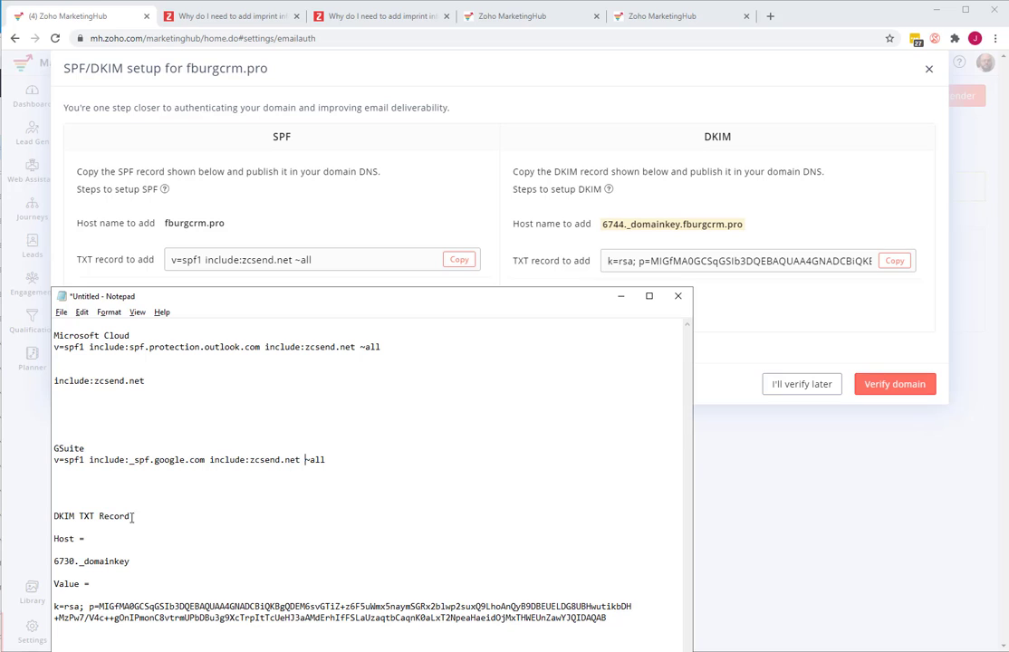
pyautogui.moveTo(236, 298); pyautogui.dragTo(245, 255)
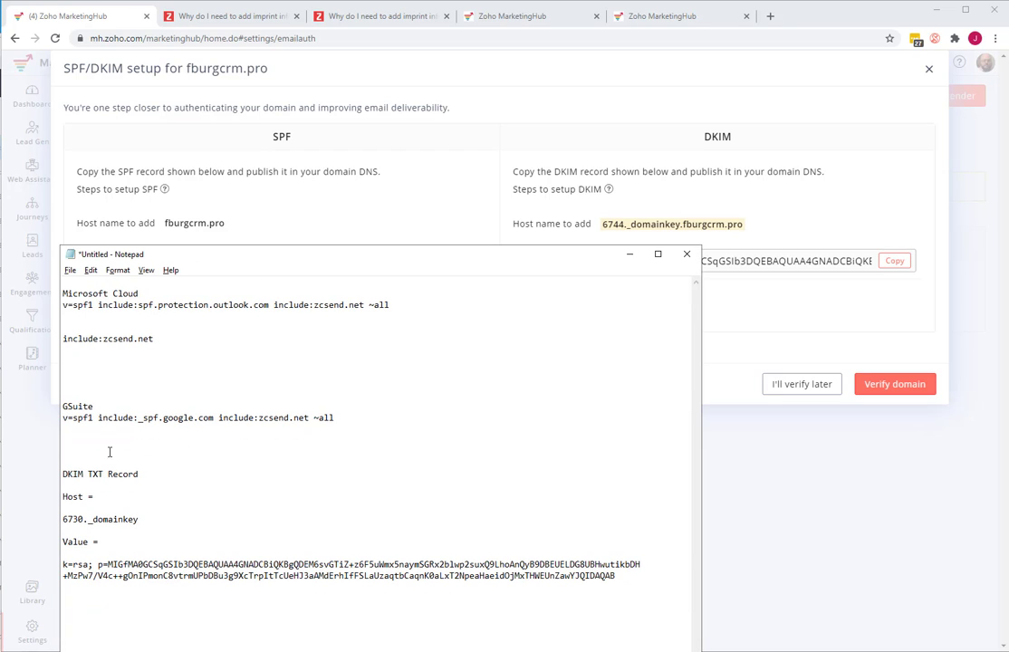
pyautogui.moveTo(67, 475); pyautogui.dragTo(256, 580)
pyautogui.click(117, 484)
pyautogui.moveTo(67, 519); pyautogui.dragTo(133, 518)
pyautogui.click(140, 519)
# - Return to the SPF/DKIM setup in MarketingHub and run the domain verification for fburgcrm.pro
pyautogui.click(785, 312)
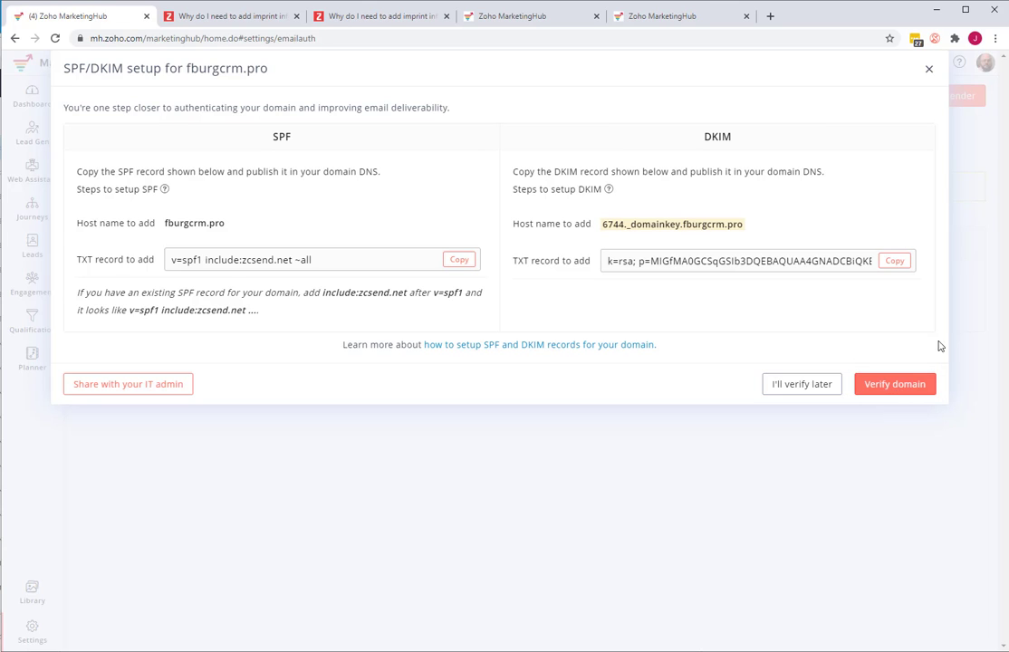
pyautogui.click(884, 387)
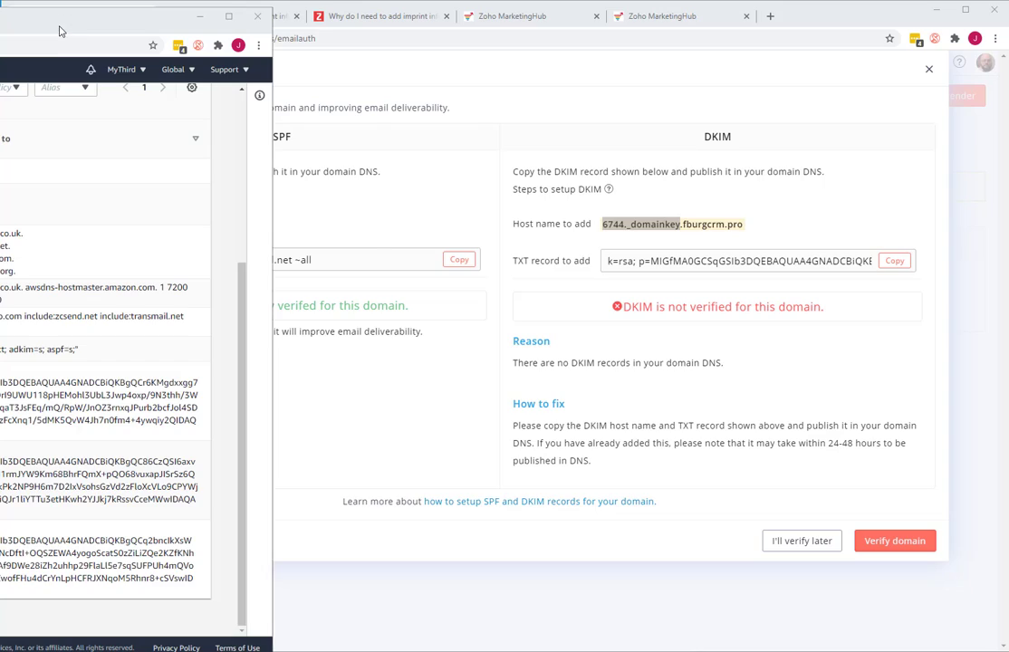
# - Switch to the AWS Route 53 window and start a new TXT record in the fburgcrm.pro hosted zone
pyautogui.moveTo(61, 31); pyautogui.dragTo(784, 46)
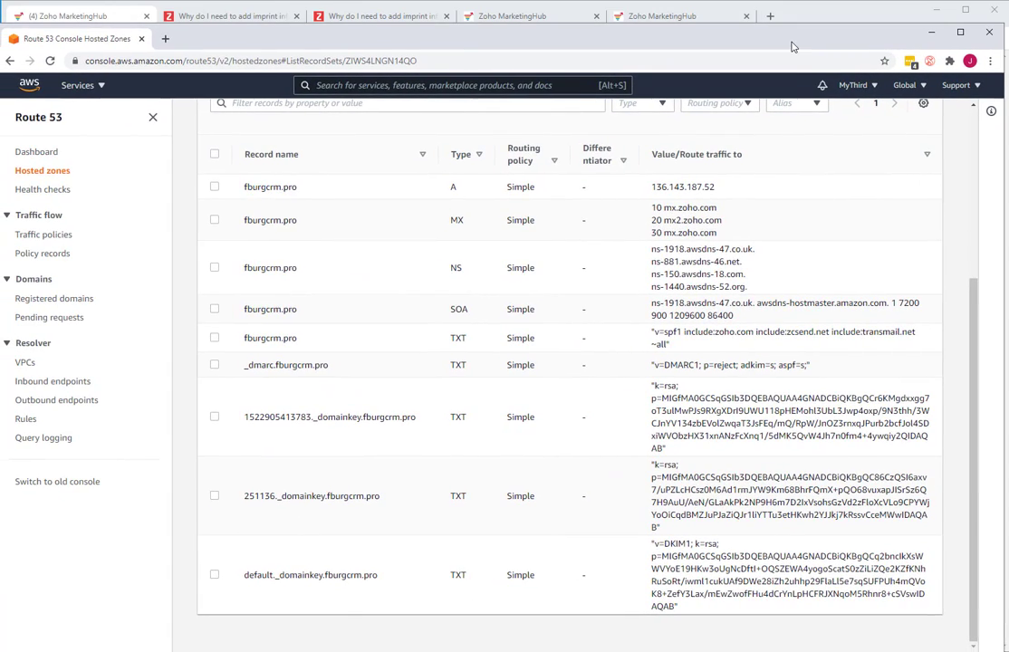
pyautogui.scroll(3, 456, 222)
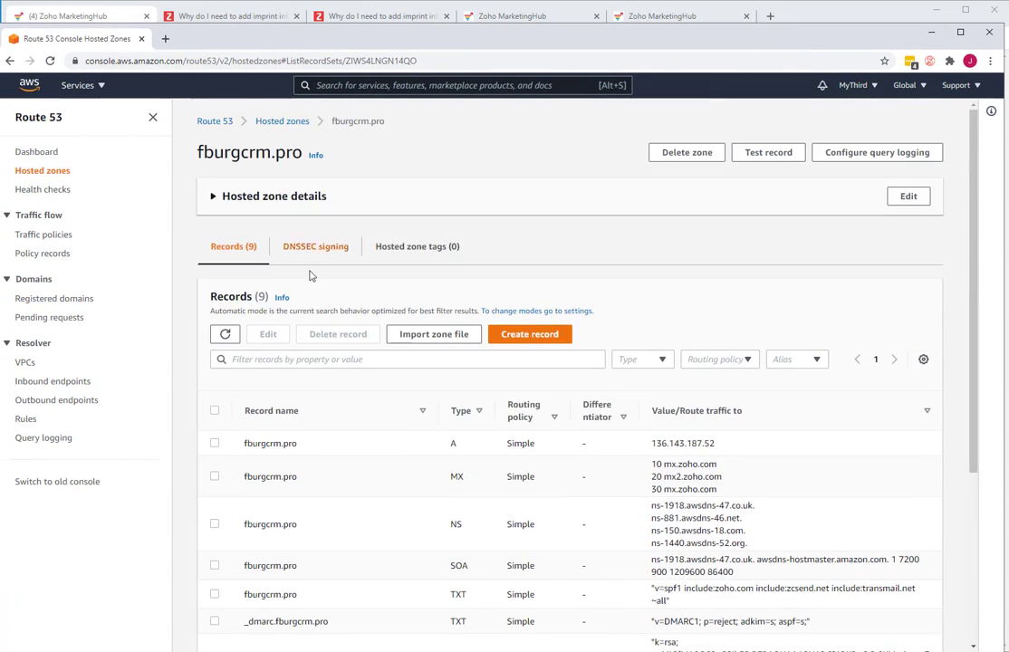
pyautogui.click(520, 335)
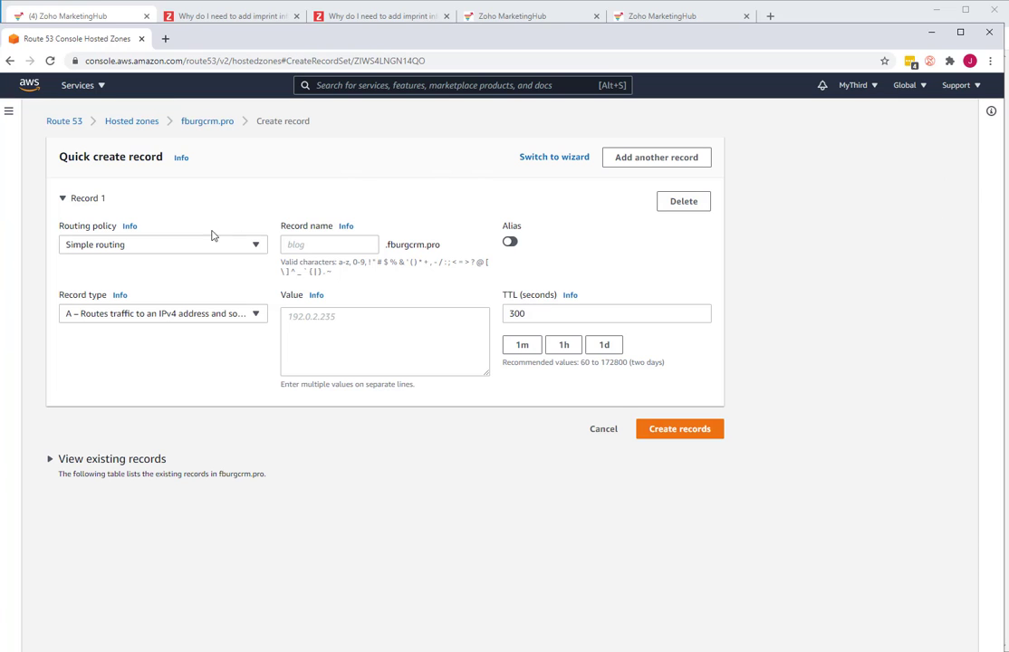
pyautogui.click(188, 317)
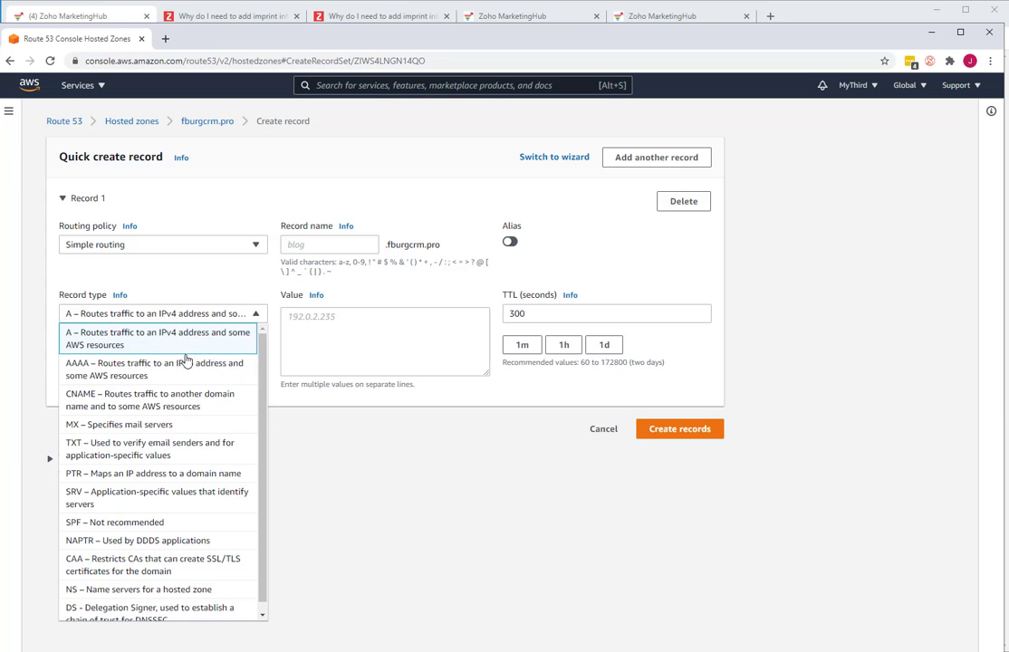
pyautogui.click(153, 450)
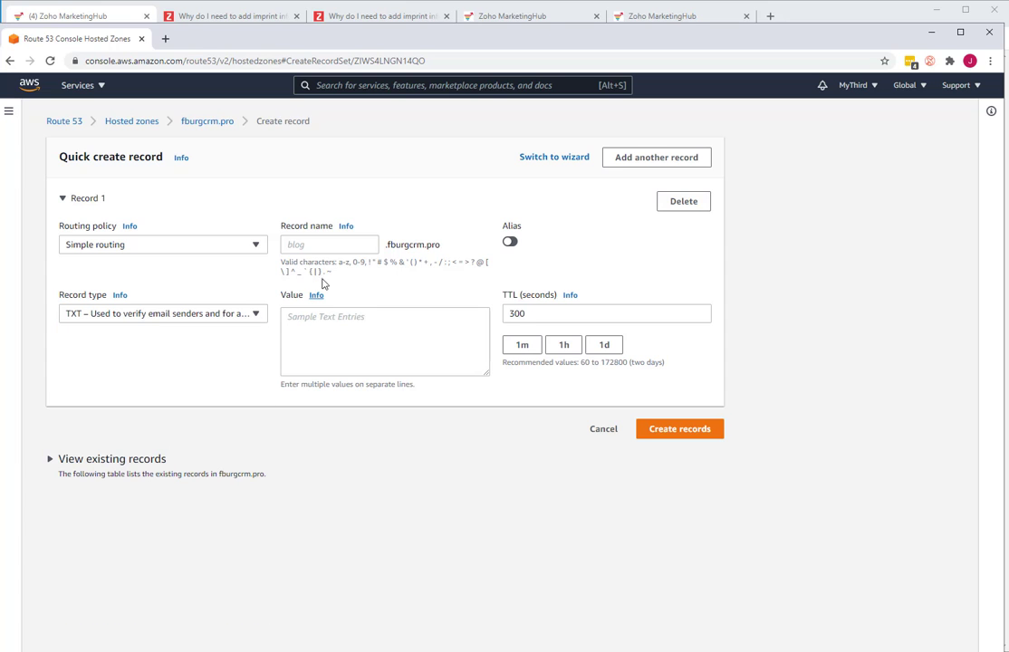
# - Copy the DKIM host 6730._domainkey from the Notepad notes into the new record's name
pyautogui.click(320, 243)
pyautogui.moveTo(499, 33); pyautogui.dragTo(529, 138)
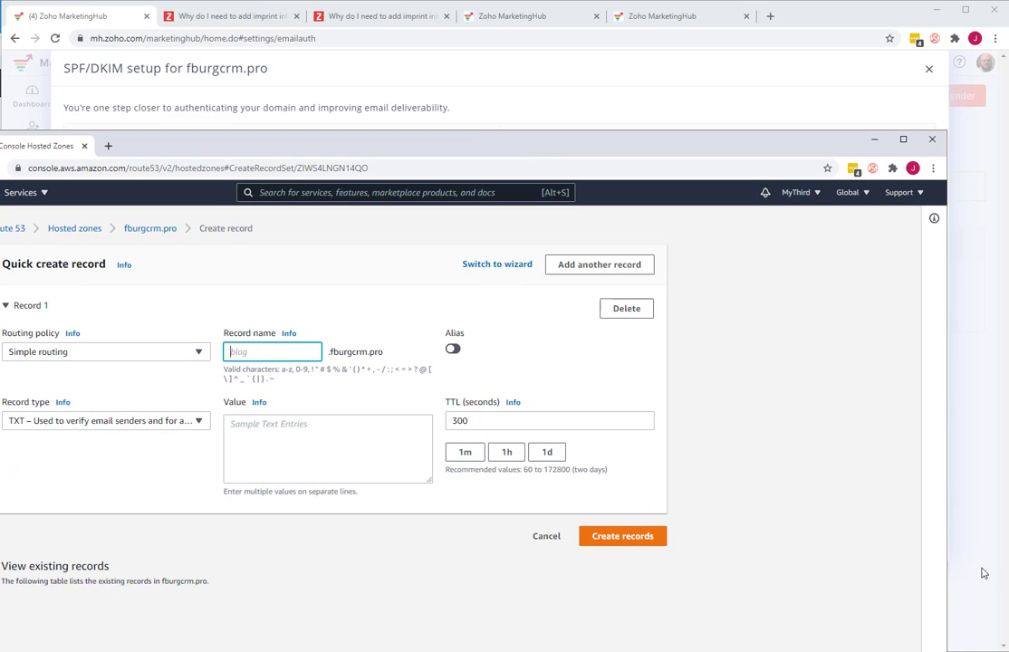
pyautogui.hotkey('alt', 'Tab')
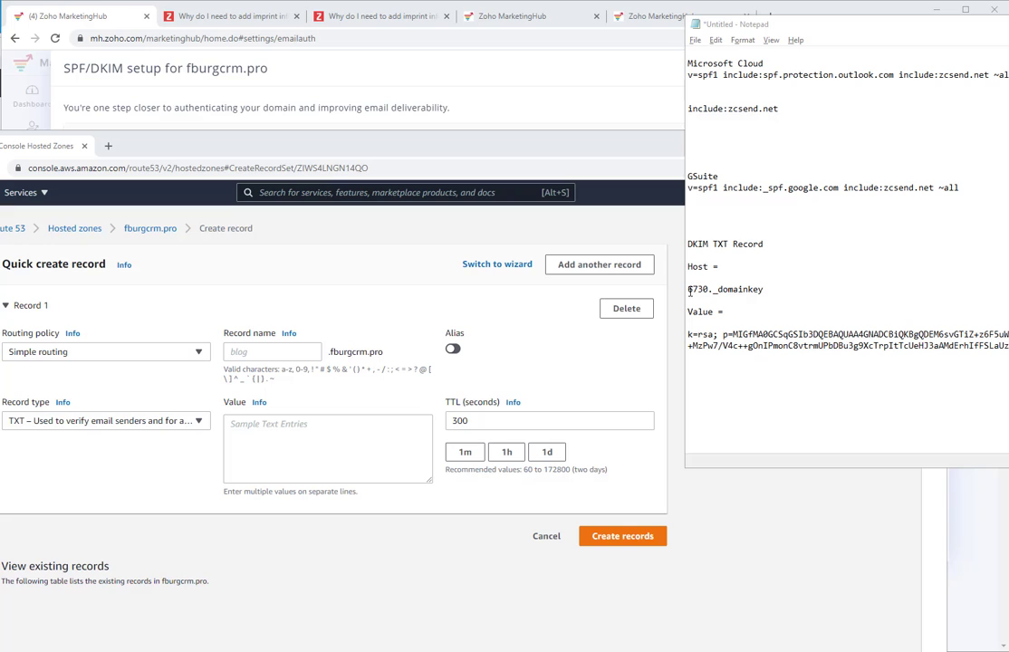
pyautogui.moveTo(691, 291); pyautogui.dragTo(766, 291)
pyautogui.hotkey('ctrl', 'c')
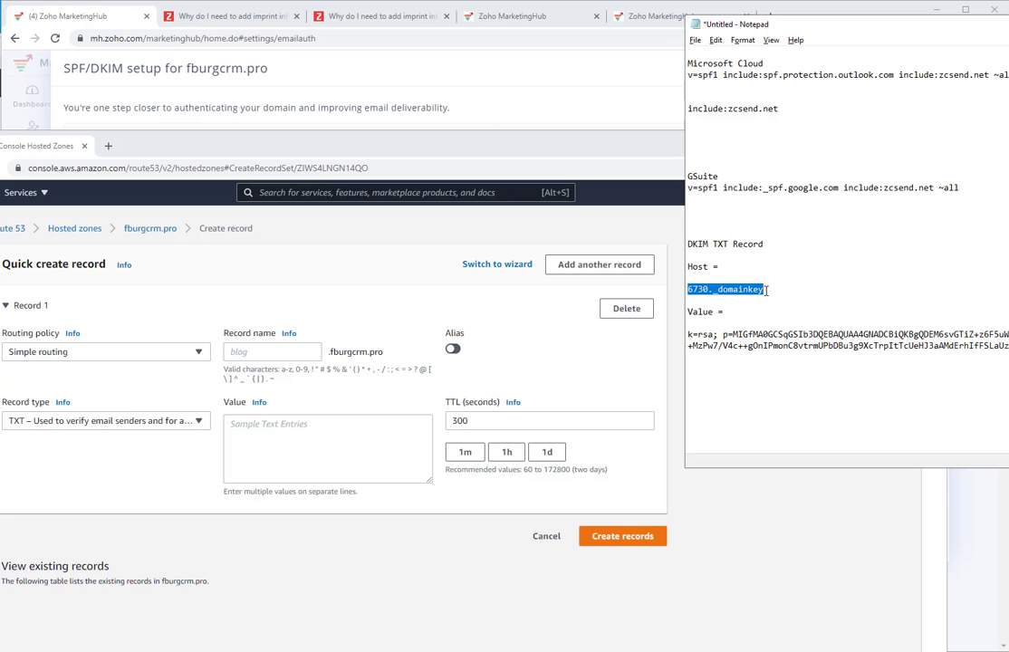
pyautogui.click(257, 355)
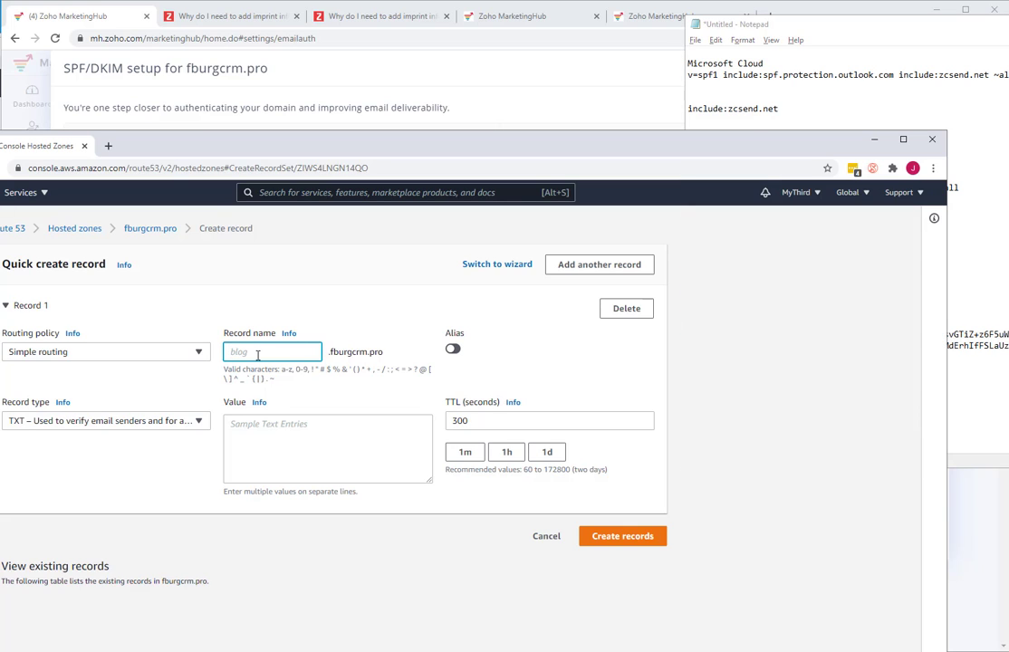
pyautogui.hotkey('ctrl', 'v')
# - Copy the DKIM value from the Notepad notes into the 6730._domainkey TXT record's value and create the record
pyautogui.hotkey('alt', 'Tab')
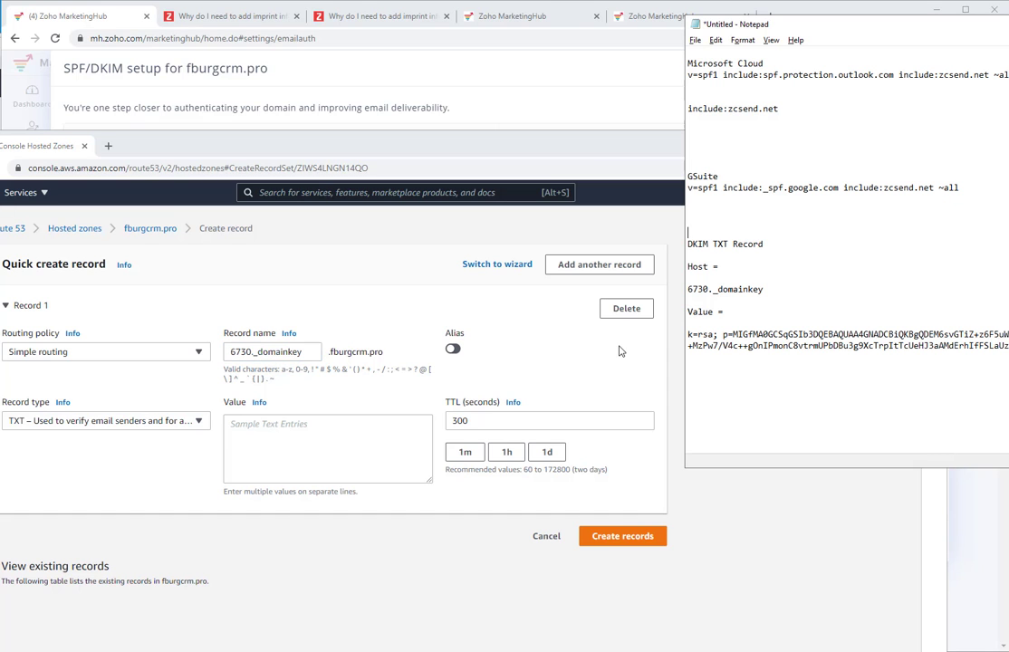
pyautogui.moveTo(935, 28); pyautogui.dragTo(582, 73)
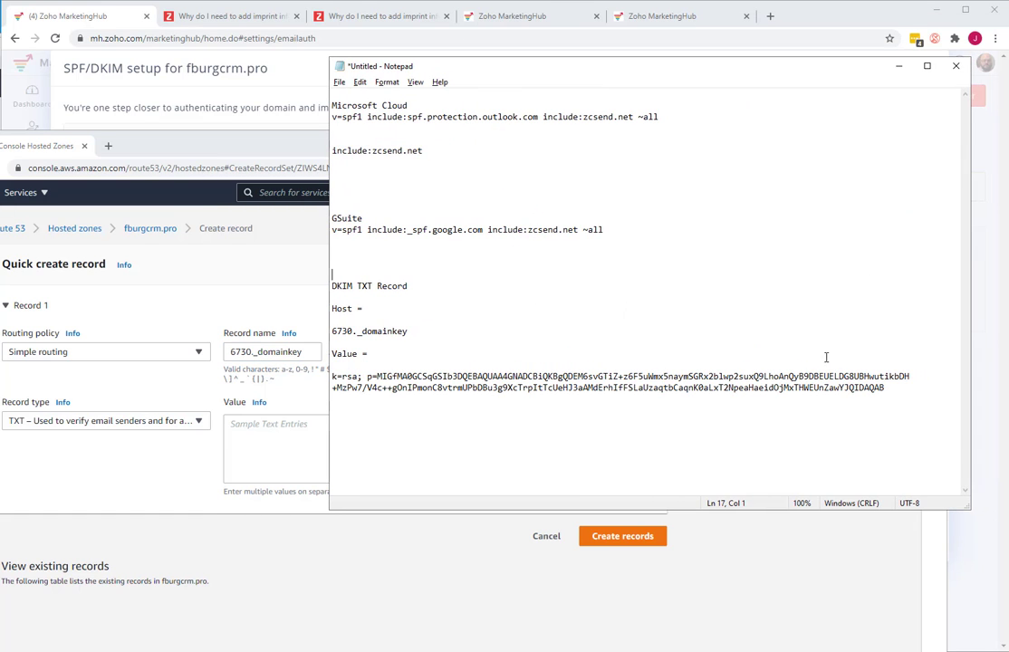
pyautogui.moveTo(895, 393); pyautogui.dragTo(303, 374)
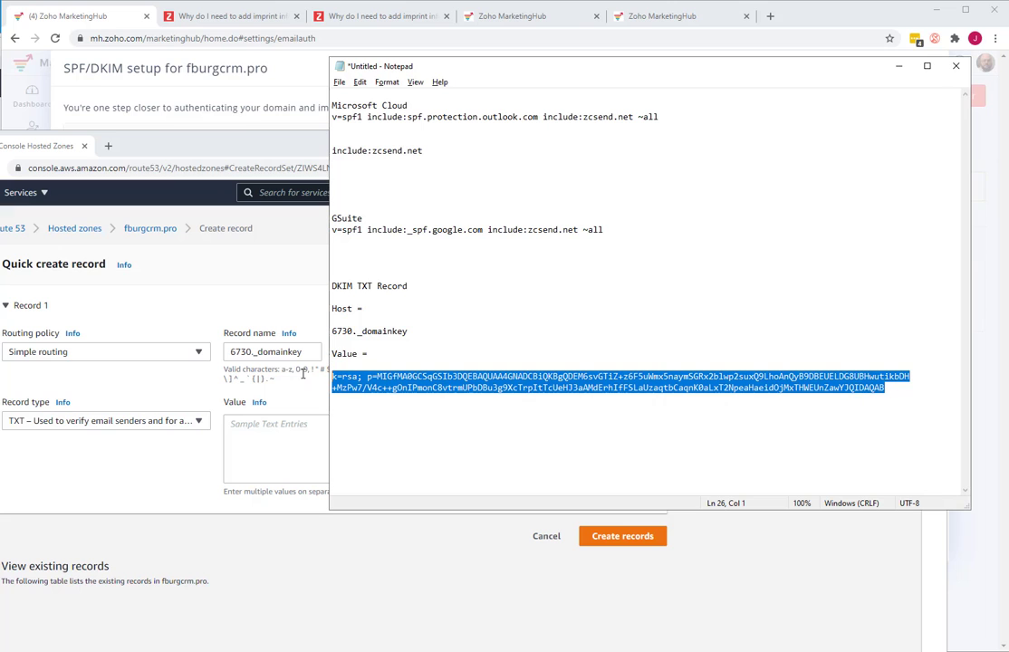
pyautogui.moveTo(458, 74); pyautogui.dragTo(882, 96)
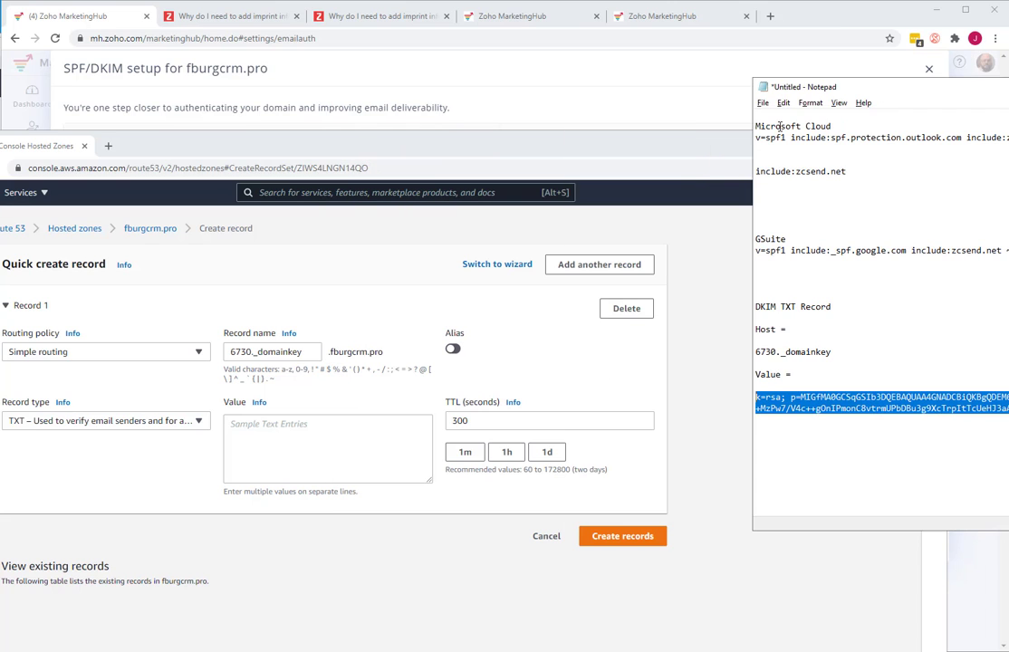
pyautogui.click(328, 432)
pyautogui.hotkey('ctrl', 'v')
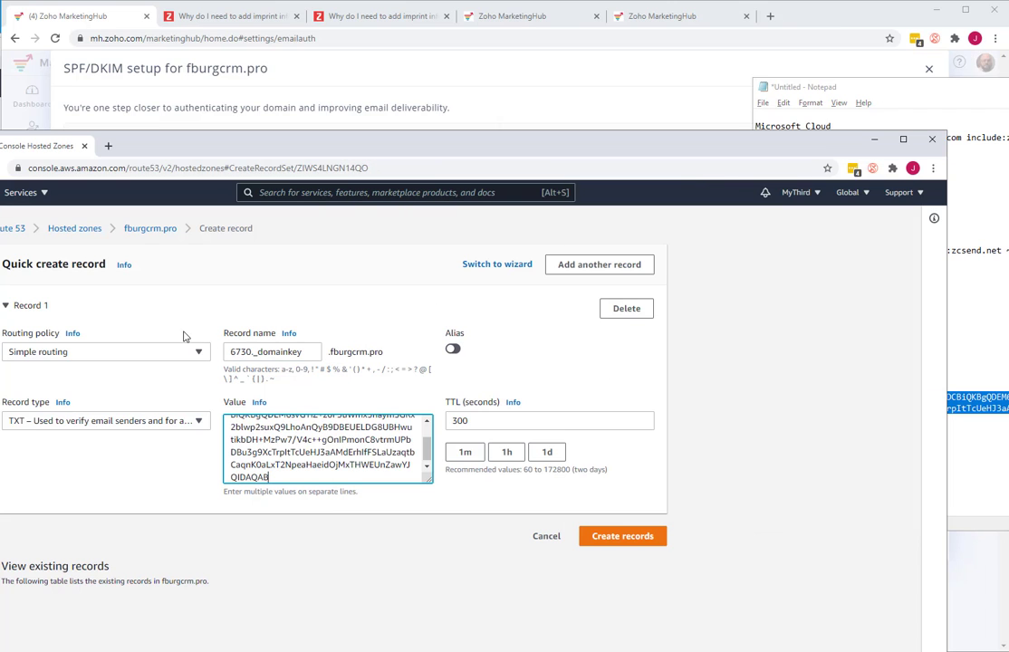
pyautogui.click(614, 538)
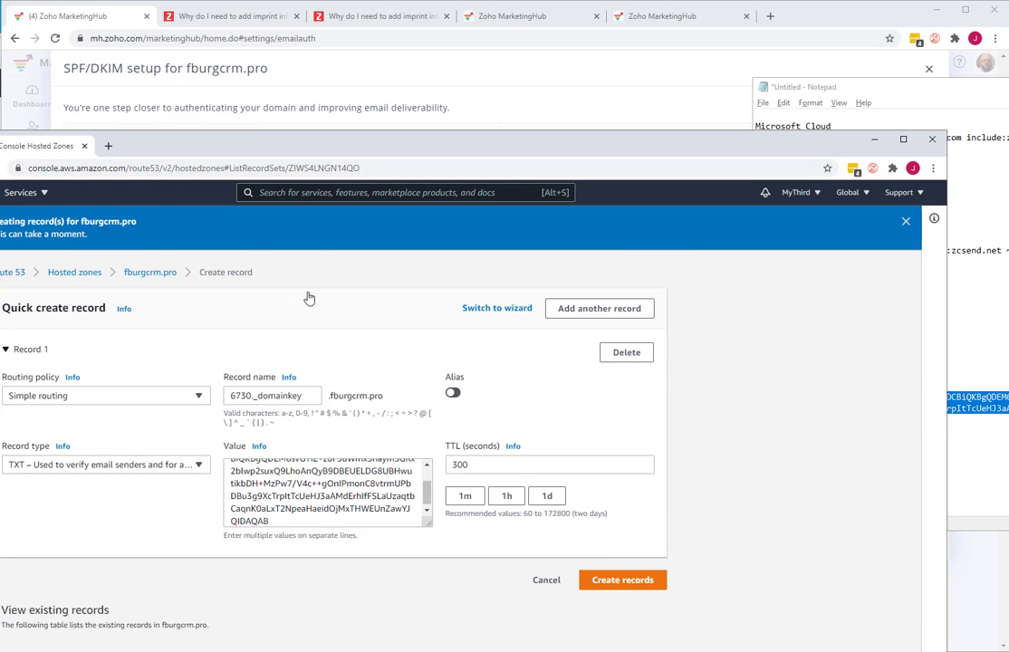
# - Review the fburgcrm.pro hosted zone's records list for the new 6730._domainkey TXT entry
pyautogui.moveTo(293, 144); pyautogui.dragTo(170, 110)
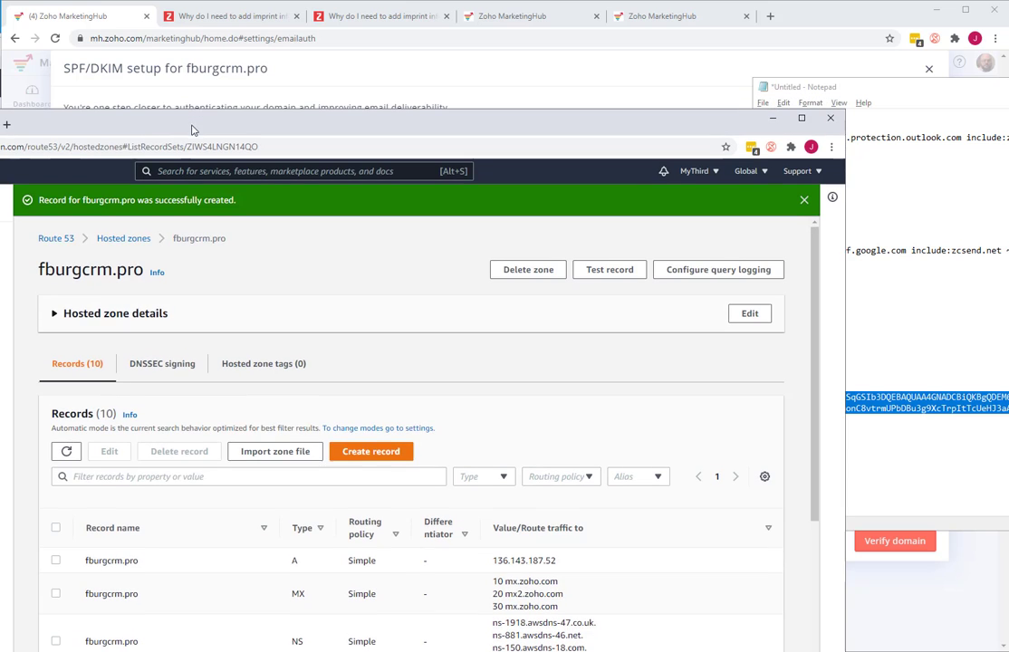
pyautogui.scroll(-1, 326, 560)
pyautogui.scroll(-5, 327, 560)
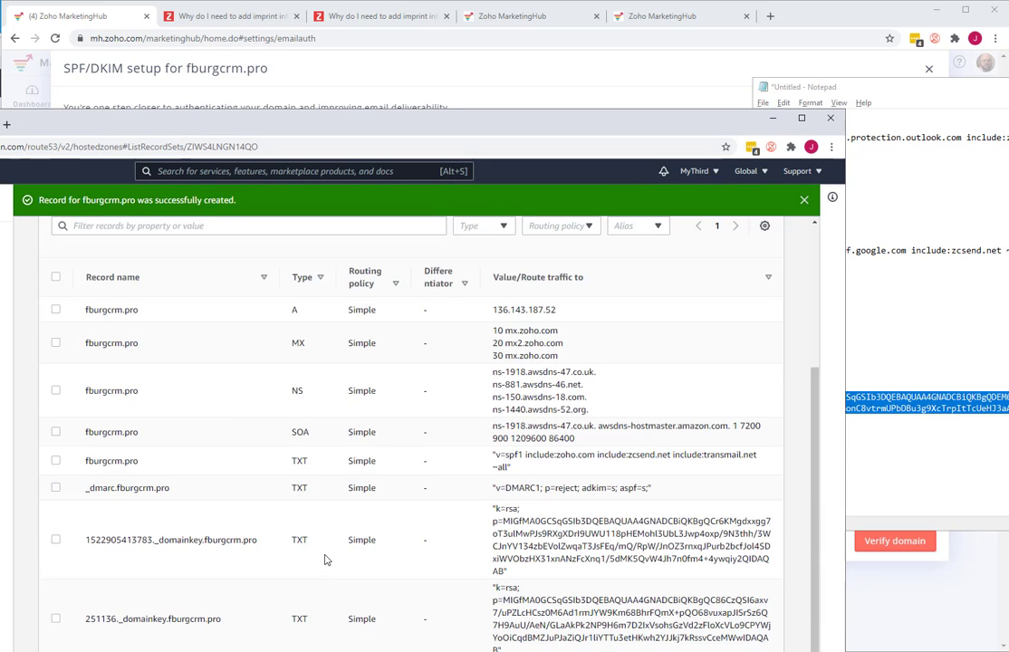
pyautogui.scroll(-1, 120, 564)
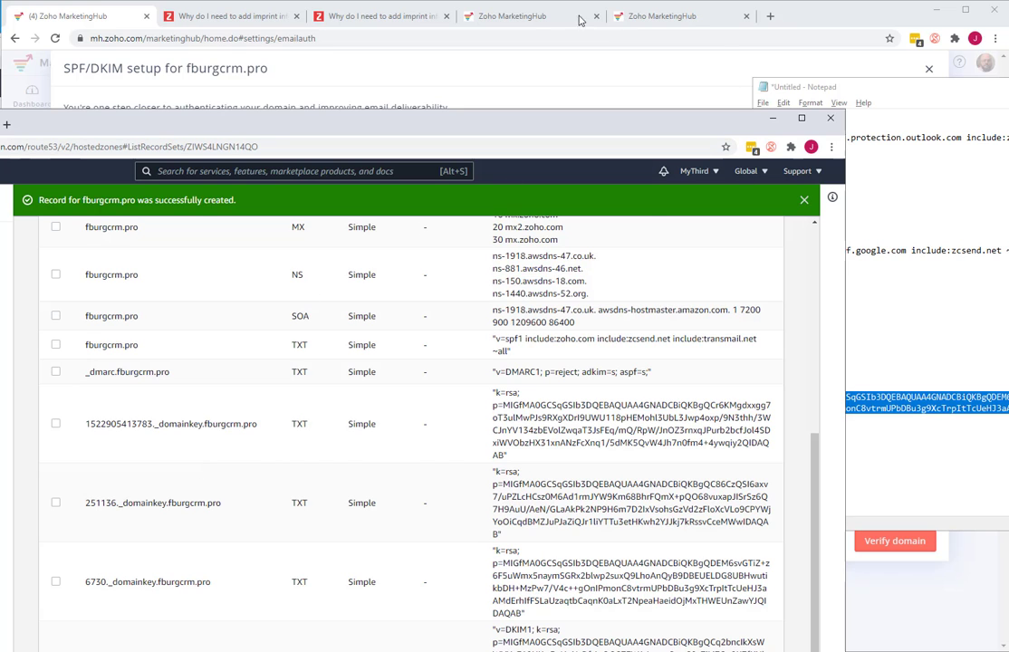
# - Switch back to MarketingHub, postpone the verification, and reopen the SPF/DKIM setup for fburgcrm.pro
pyautogui.click(102, 19)
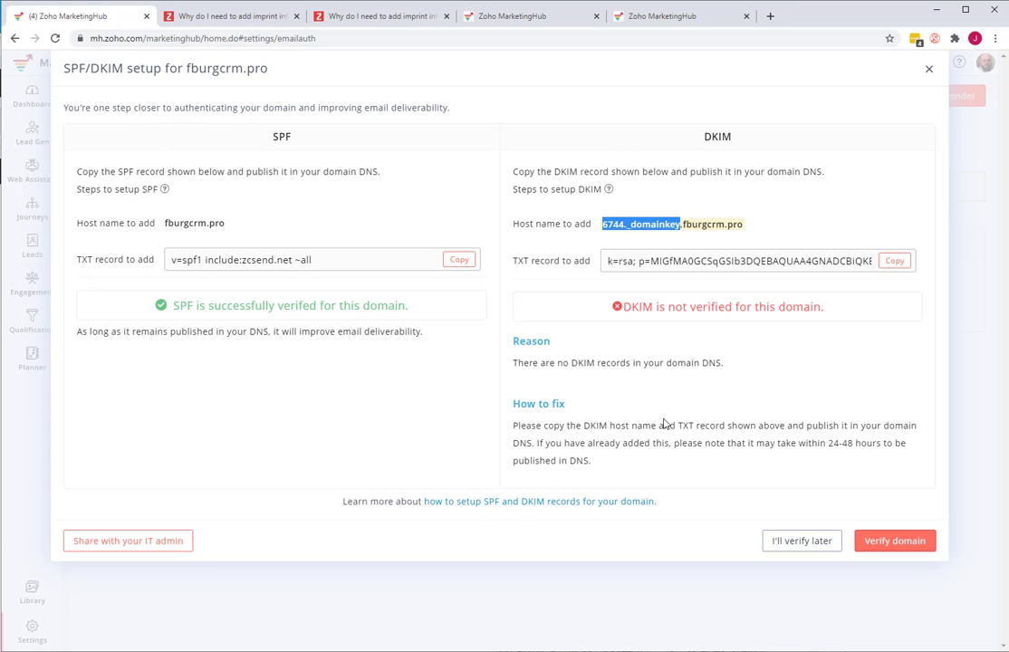
pyautogui.hotkey('alt', 'Tab')
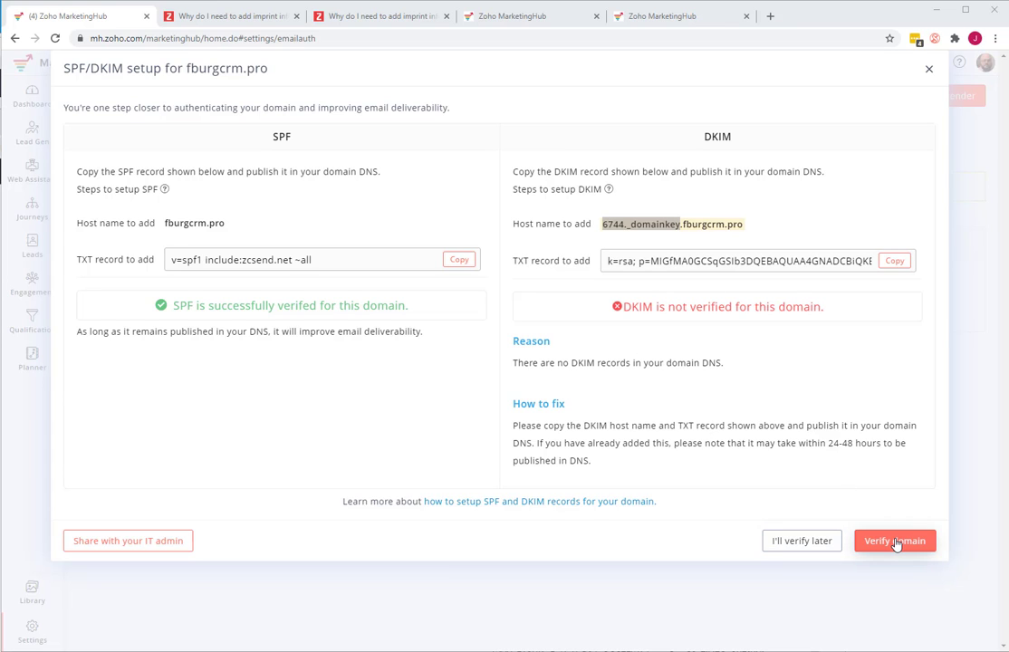
pyautogui.hotkey('alt', 'Tab')
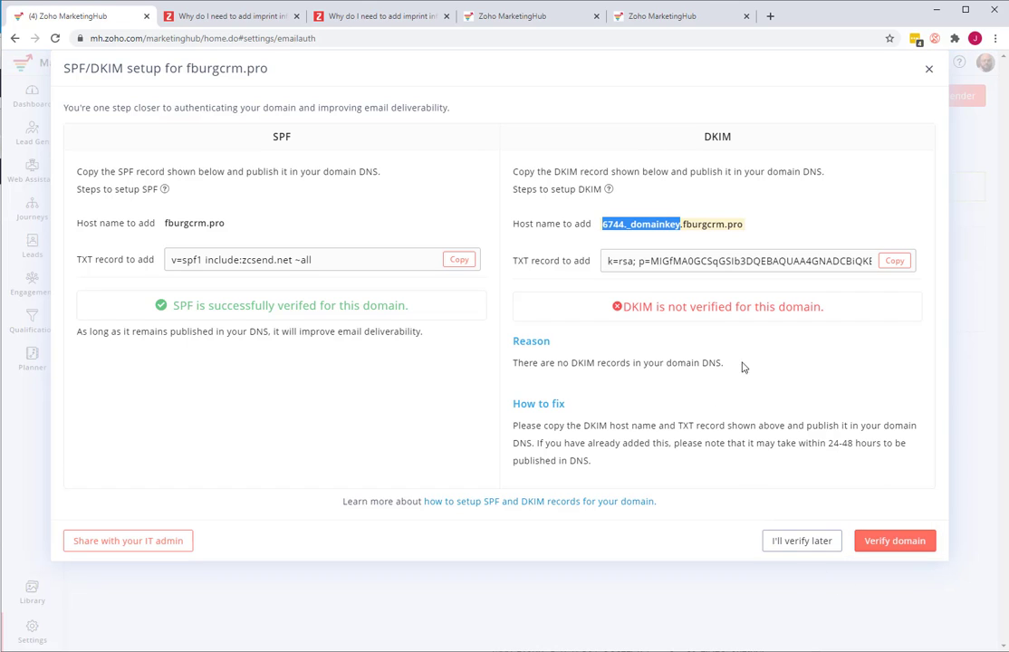
pyautogui.click(801, 541)
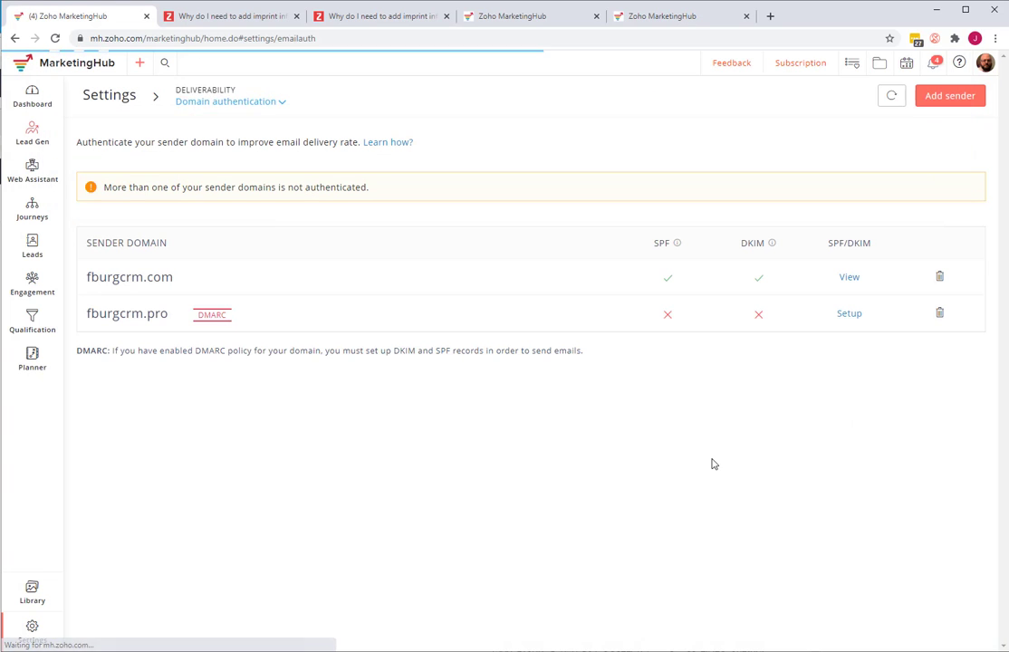
pyautogui.click(849, 315)
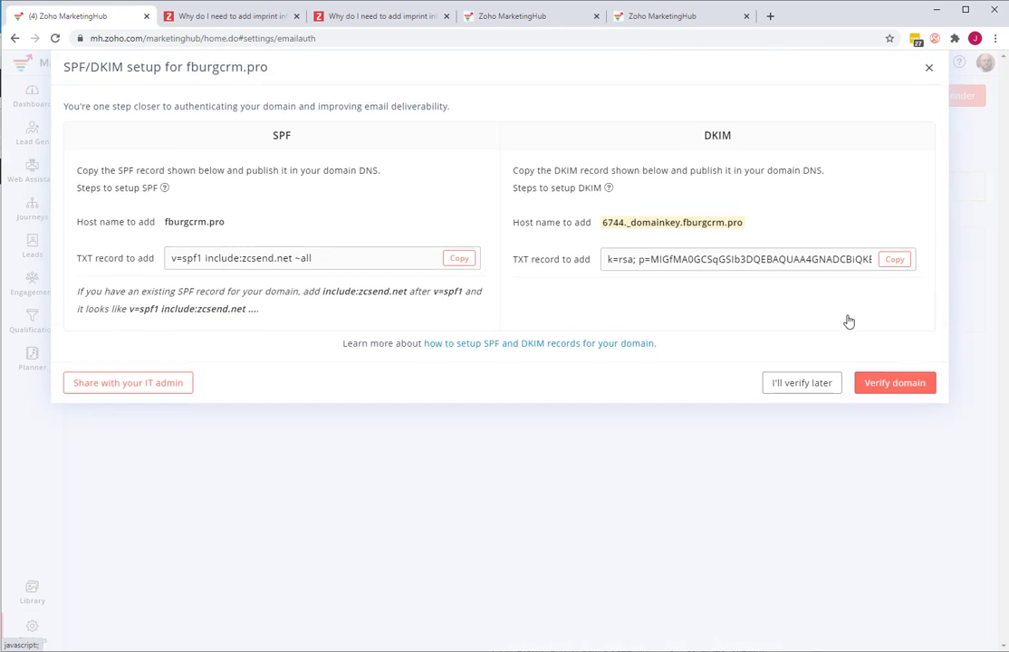
# - Repeat the SPF/DKIM domain verification for fburgcrm.pro
pyautogui.click(890, 387)
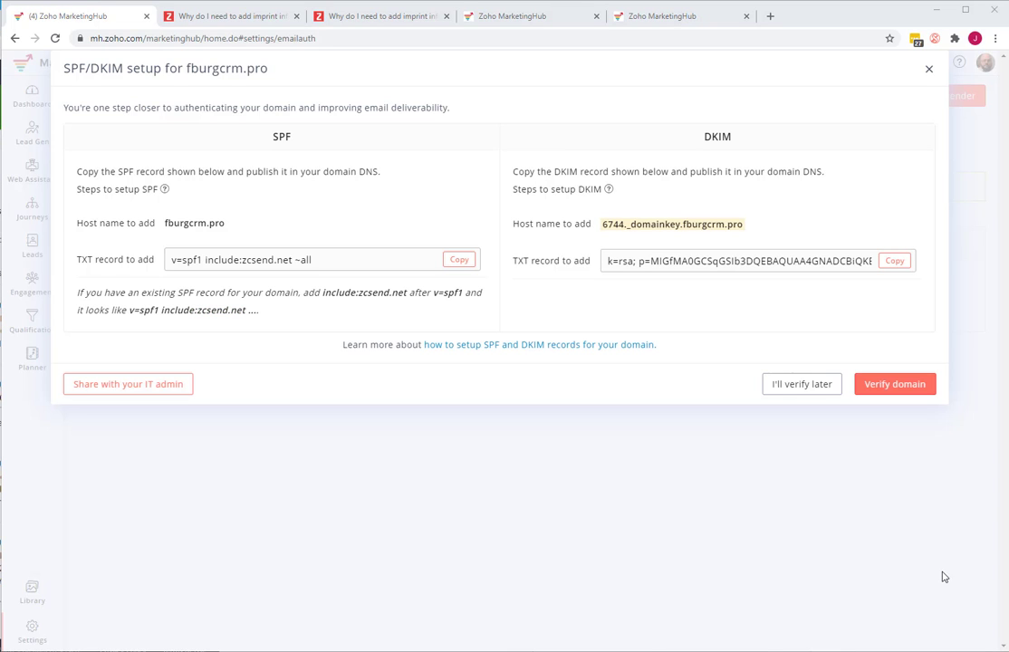
pyautogui.click(911, 388)
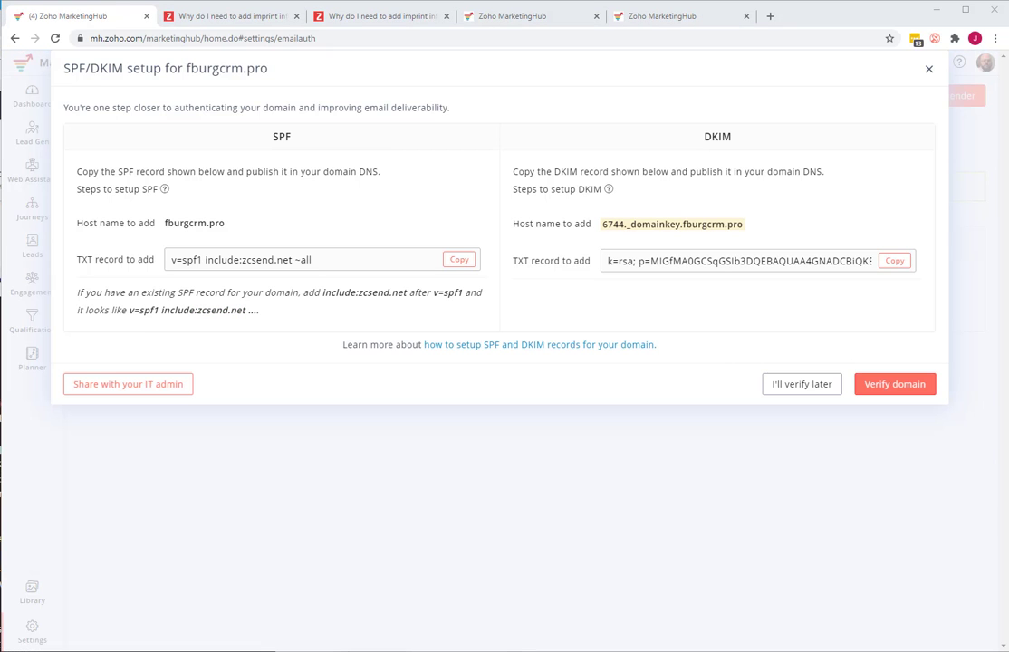
pyautogui.click(868, 393)
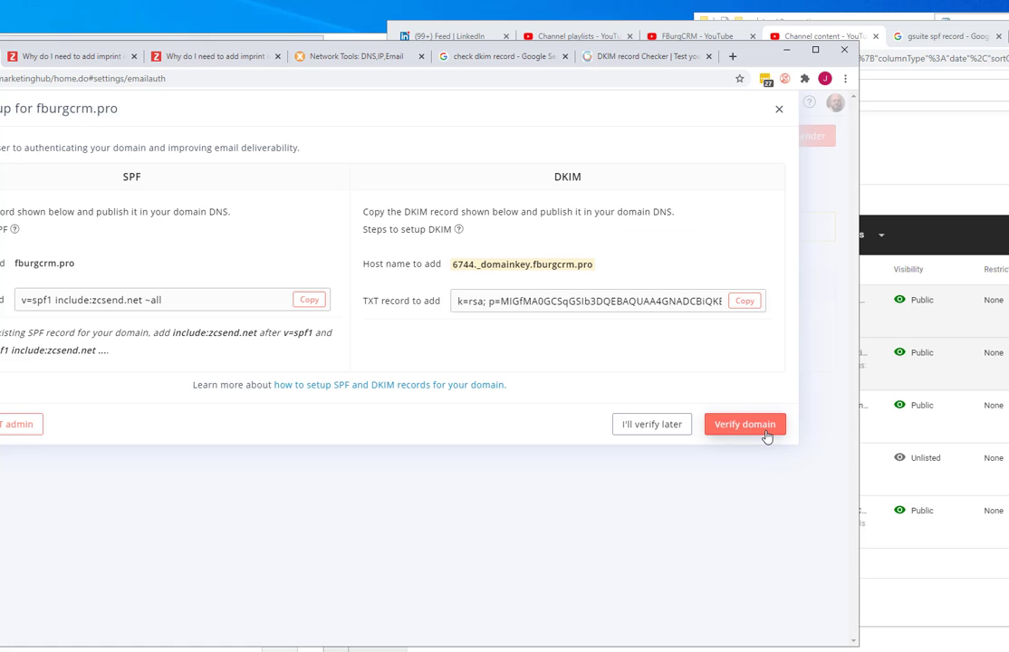
pyautogui.click(767, 436)
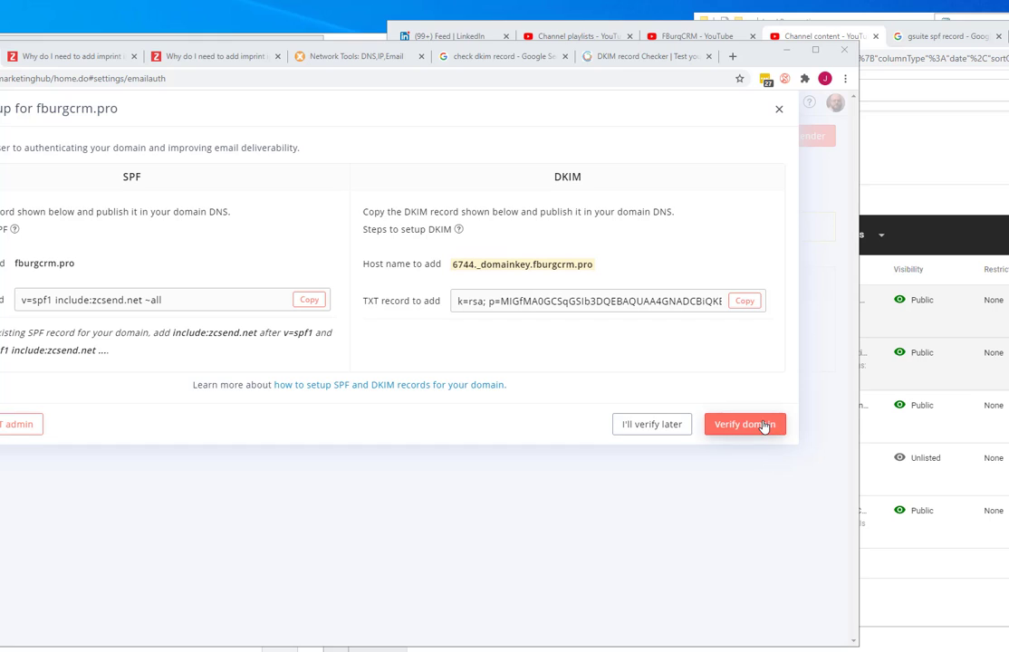
pyautogui.click(770, 426)
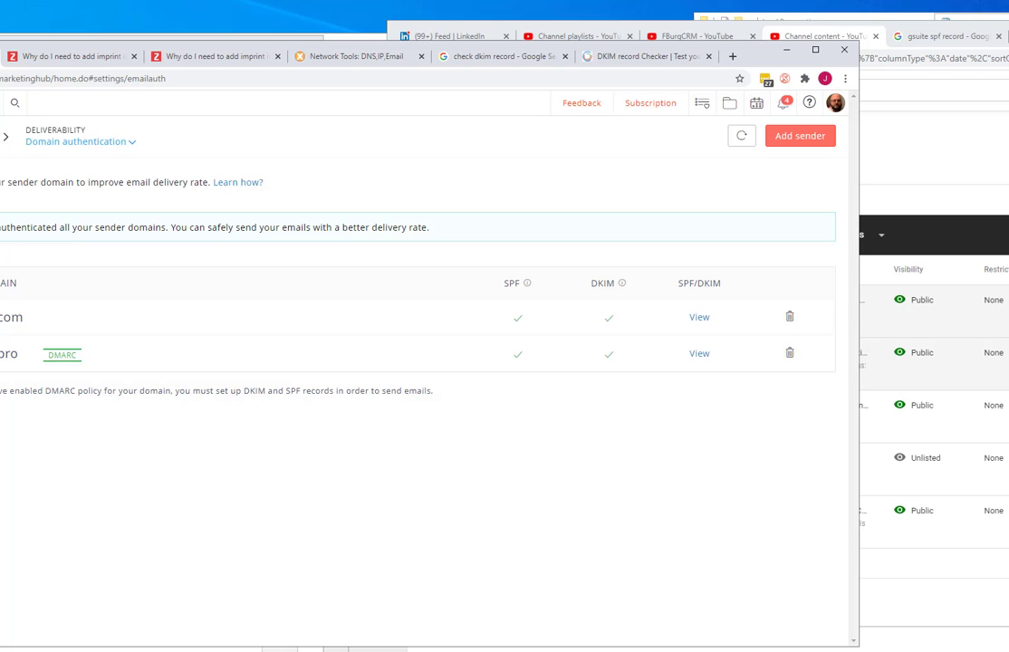
# - Bring the whole MarketingHub window into view and return from domain authentication to the main Settings overview
pyautogui.moveTo(802, 51); pyautogui.dragTo(909, 48)
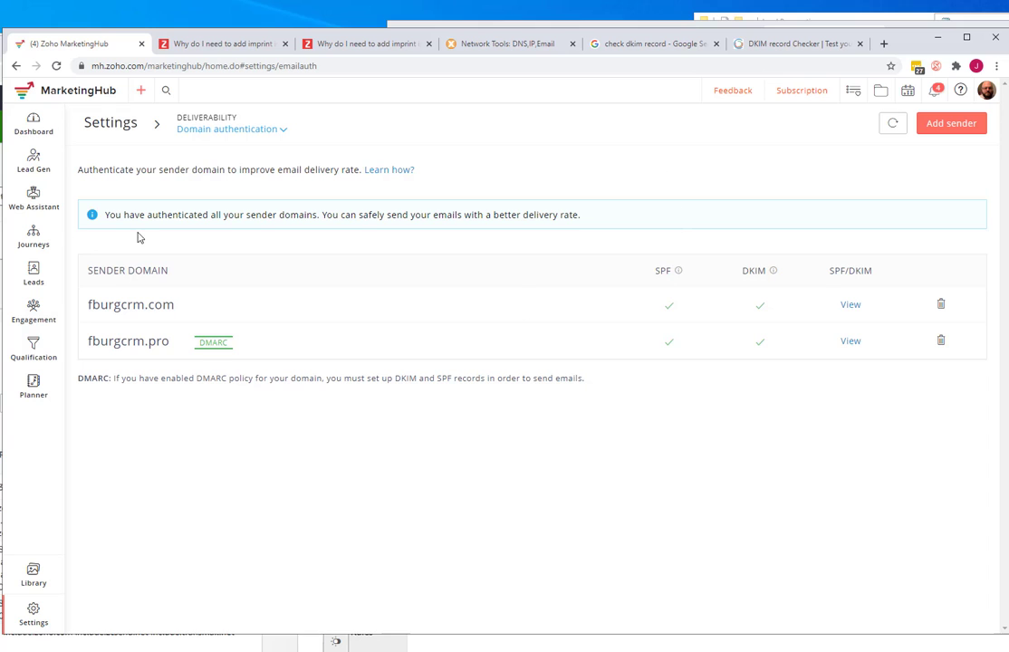
pyautogui.click(120, 123)
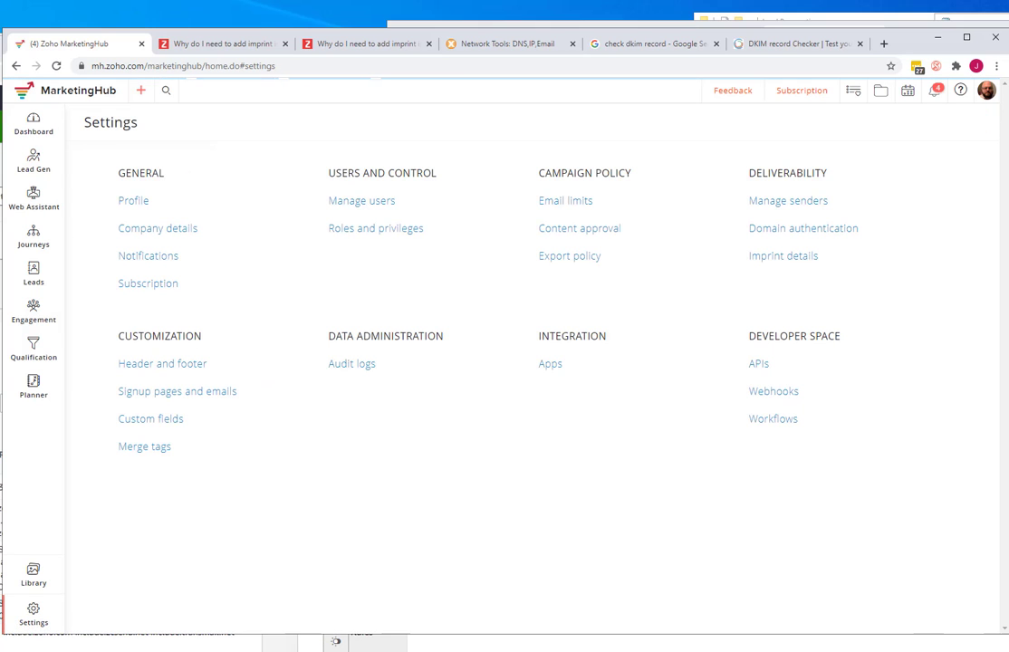